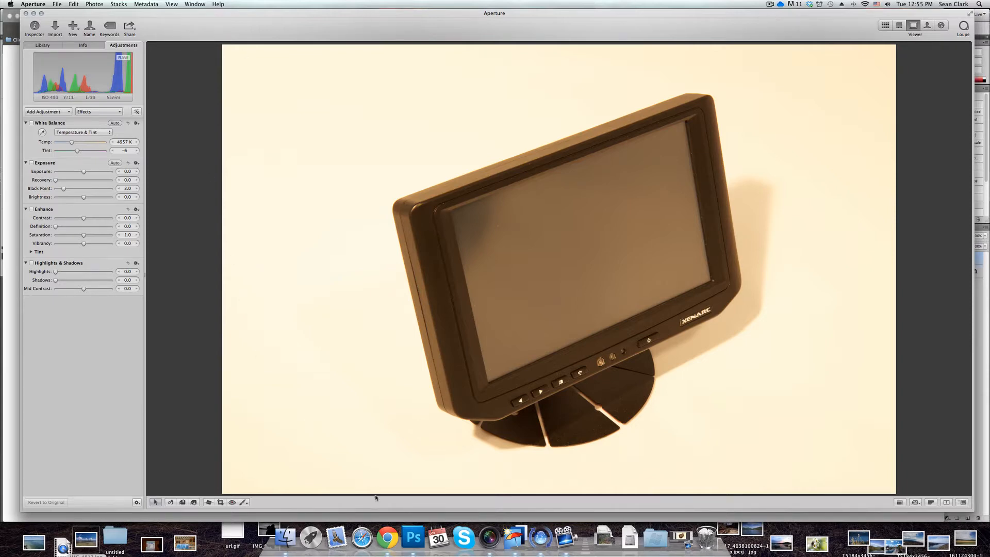
# View the finished monitor image in Chrome and neutralize the Aperture photo's white balance by sampling its light background
pyautogui.click(387, 539)
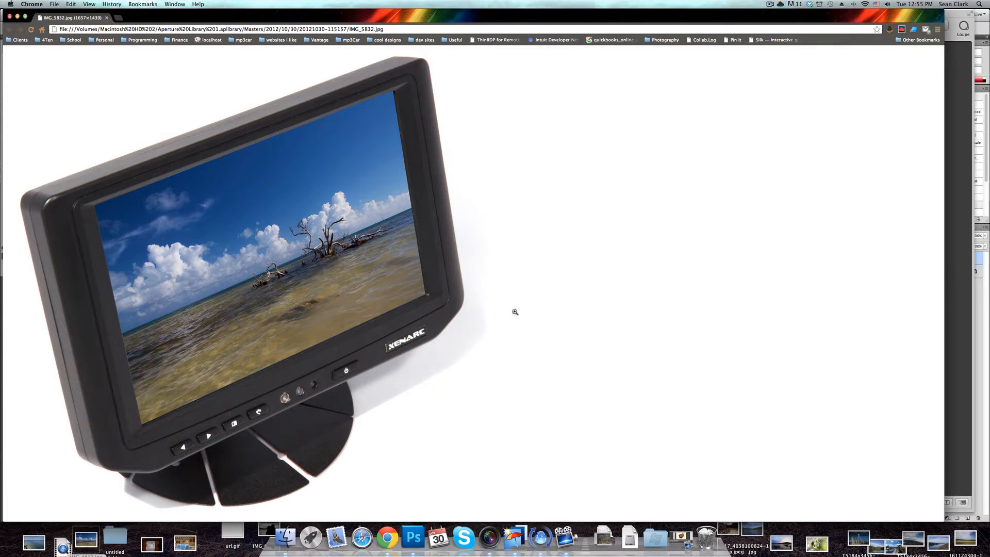
pyautogui.click(489, 537)
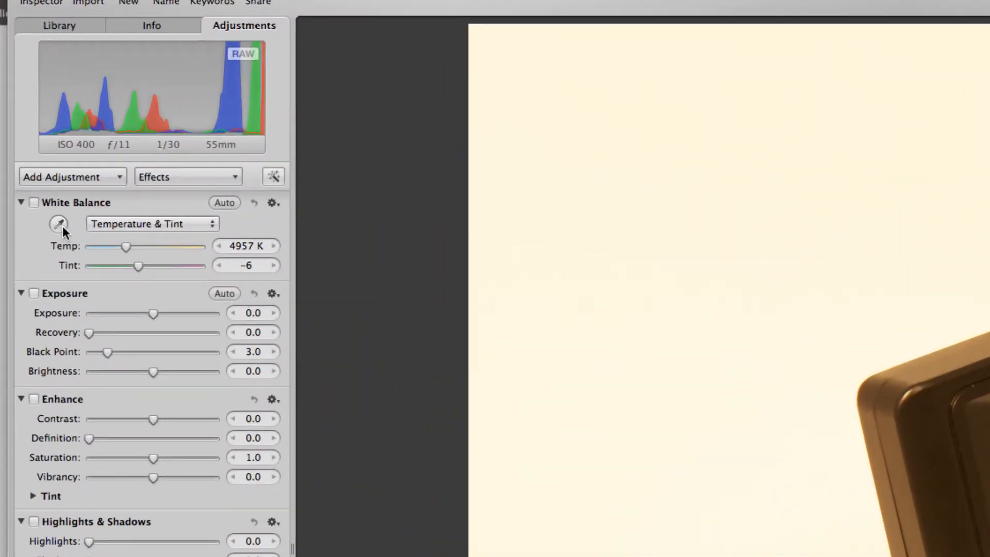
pyautogui.click(42, 132)
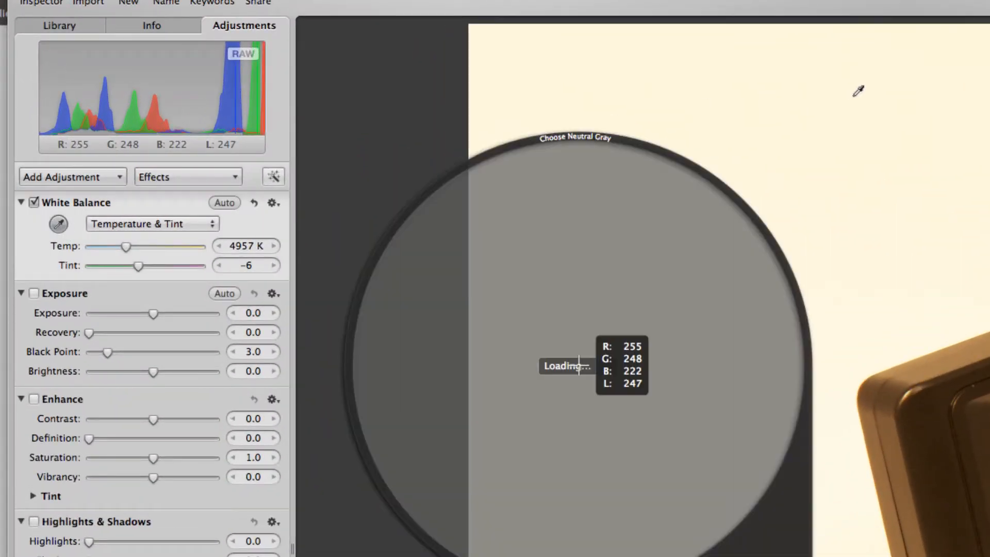
pyautogui.click(881, 100)
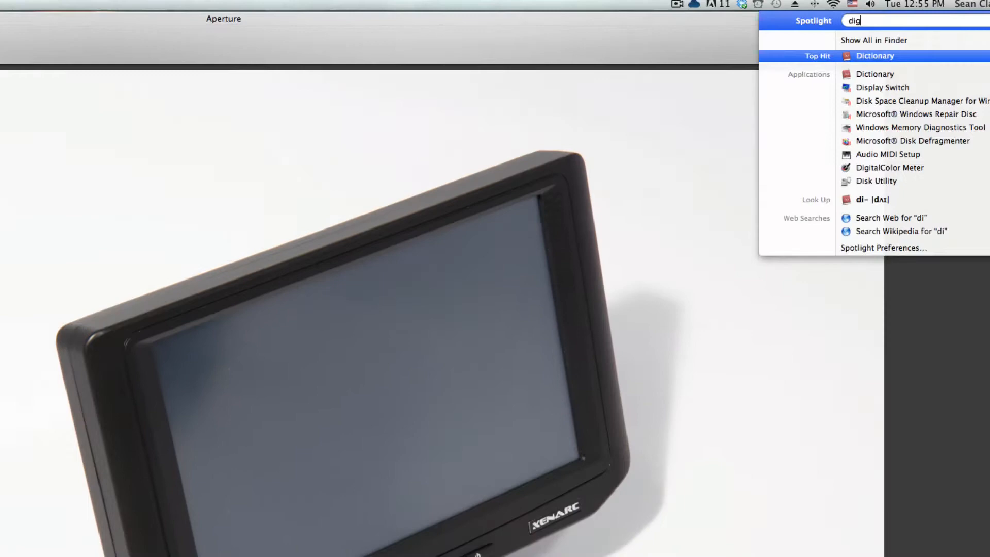
# Find and open DigitalColor Meter, and check the background color of the Aperture photo and the finished image in Chrome
pyautogui.write('gi')
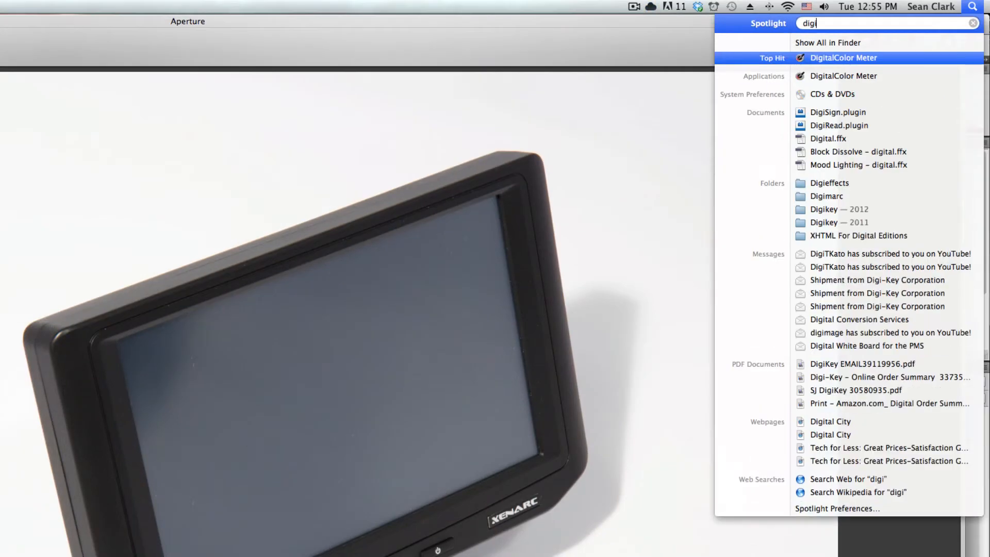
pyautogui.press('Escape')
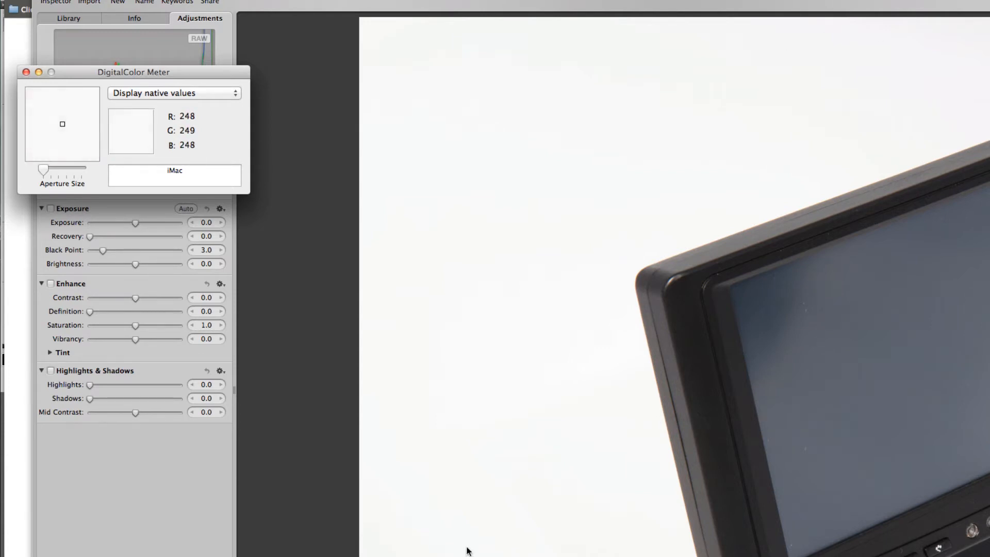
pyautogui.click(324, 120)
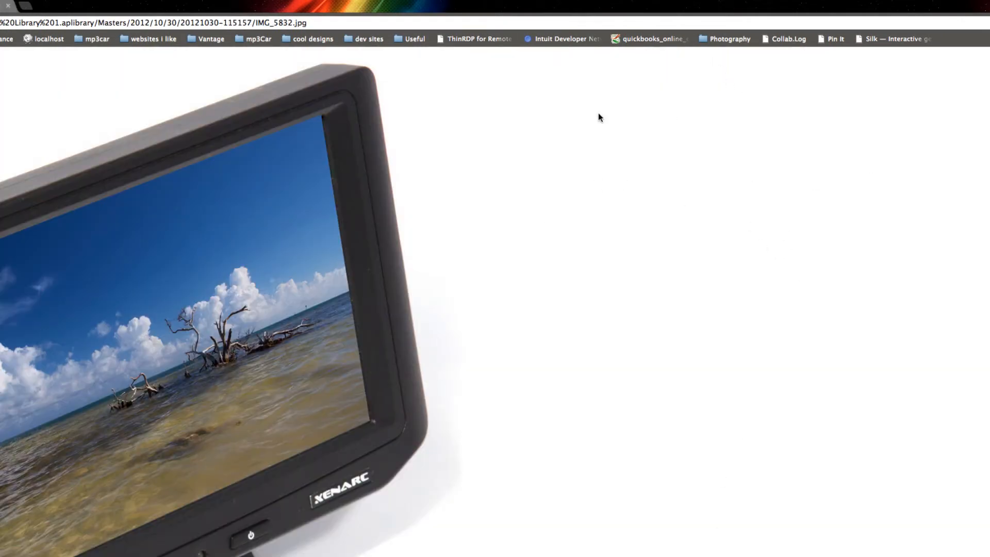
pyautogui.click(3, 5)
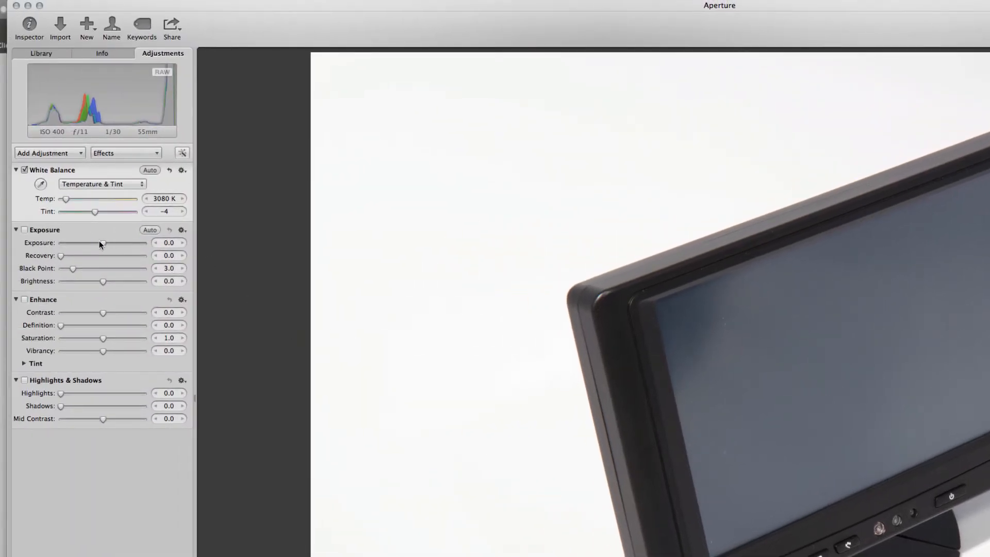
# Try raising the exposure to 1.35 and check the background's RGB values with DigitalColor Meter
pyautogui.moveTo(102, 242); pyautogui.dragTo(132, 242)
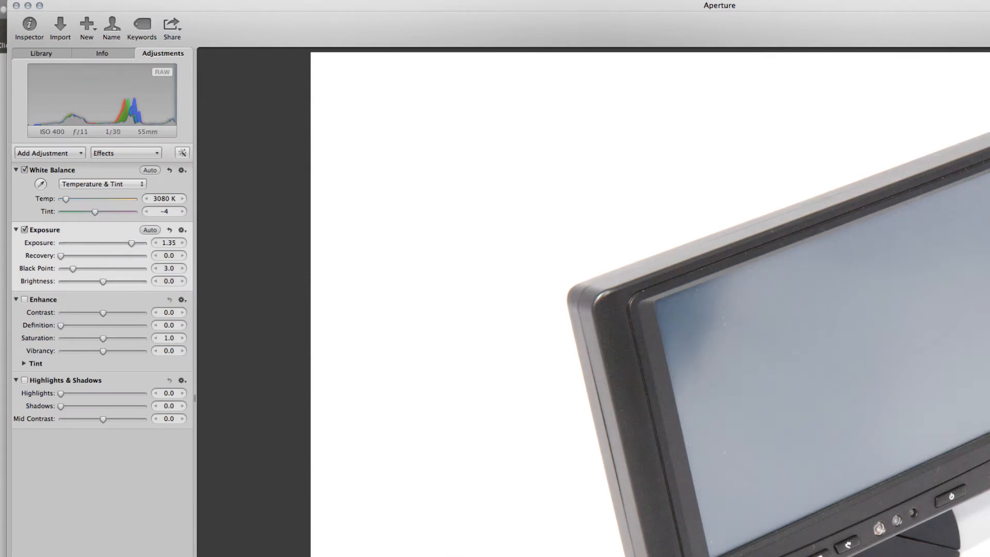
pyautogui.press('super+Tab')
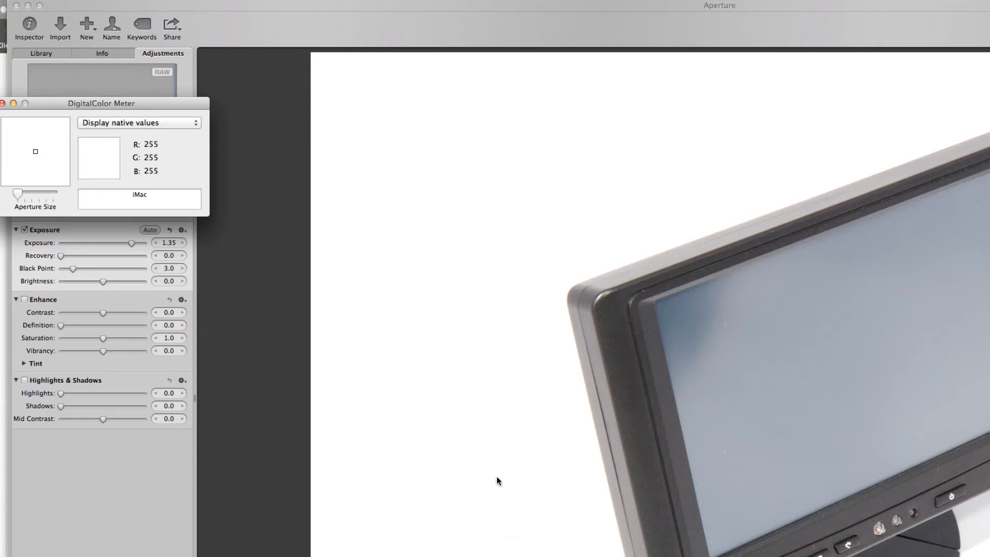
pyautogui.click(294, 370)
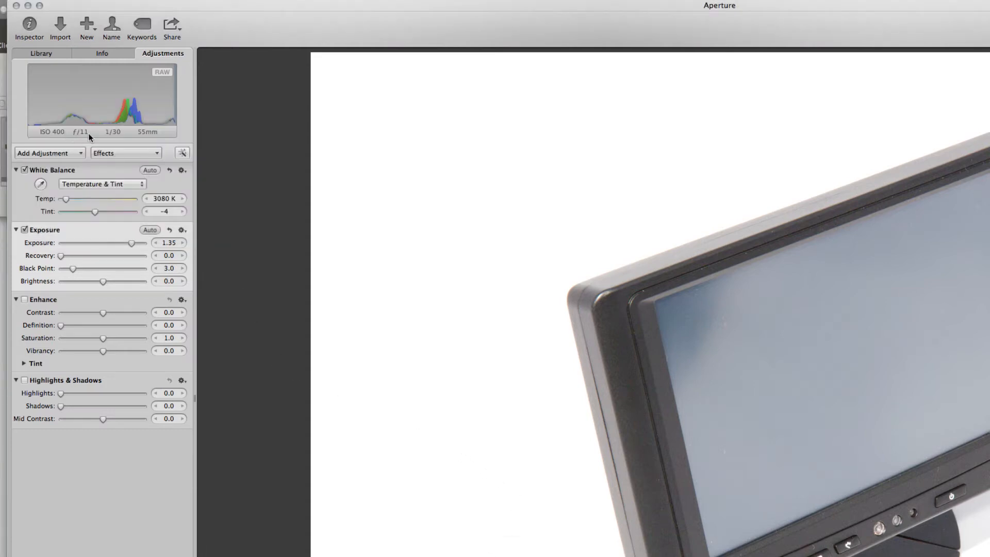
# Reset the photo's exposure to 0
pyautogui.click(154, 244)
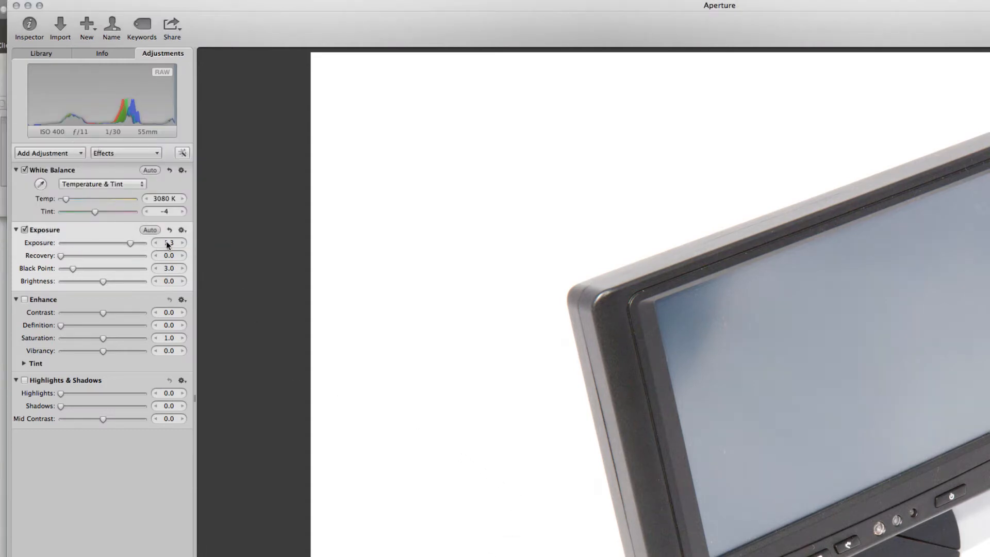
pyautogui.click(154, 242)
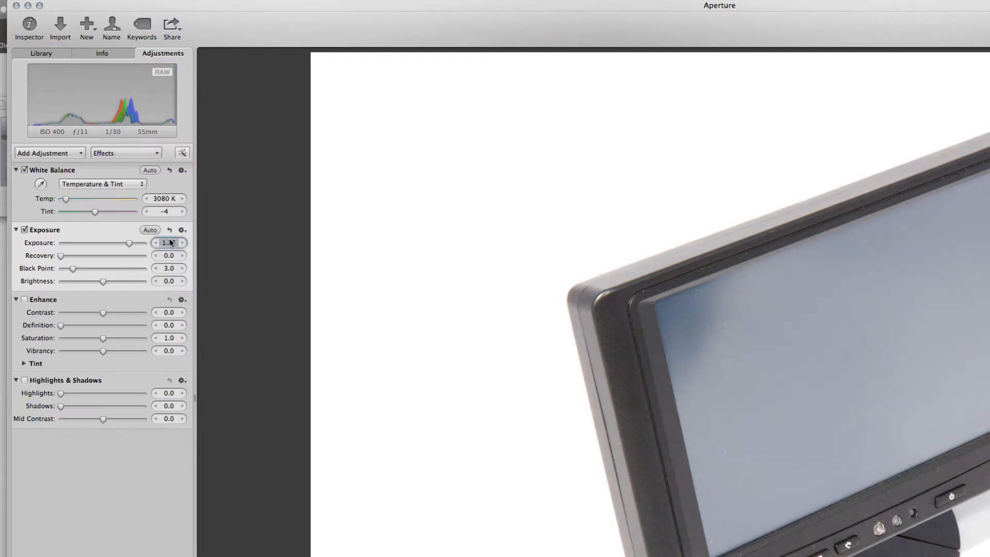
pyautogui.write('0')
pyautogui.press('Return')
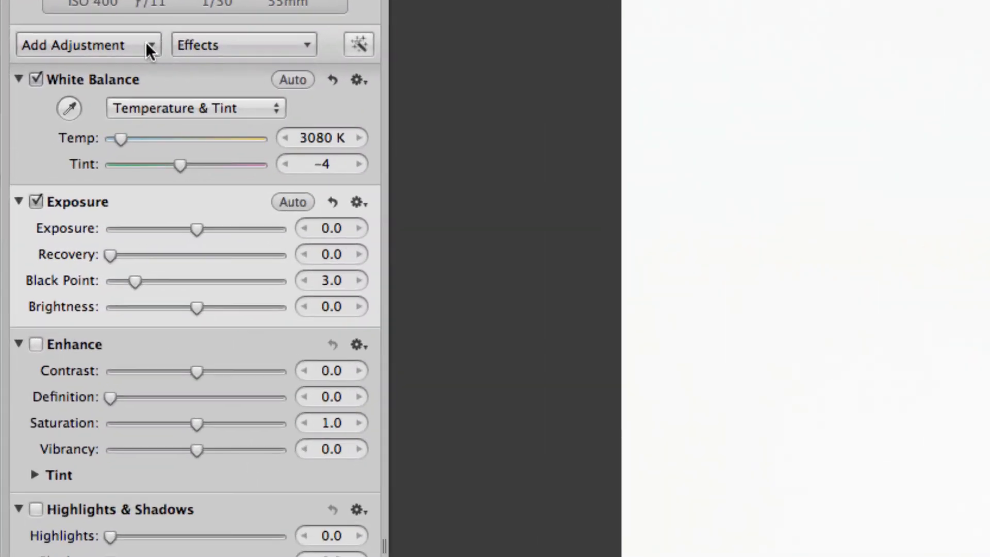
# Add a Curves adjustment to the photo and view its type and grayscale options
pyautogui.click(93, 128)
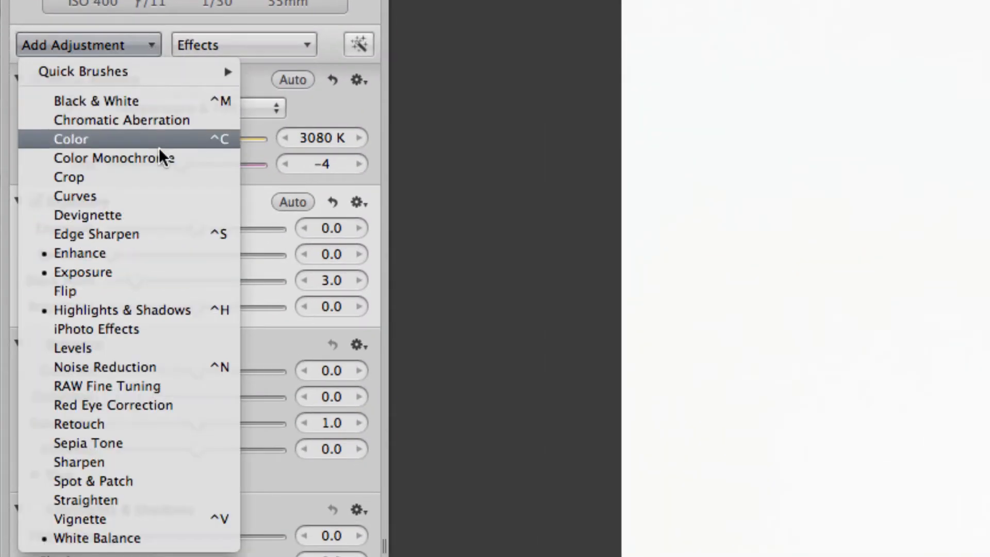
pyautogui.click(137, 197)
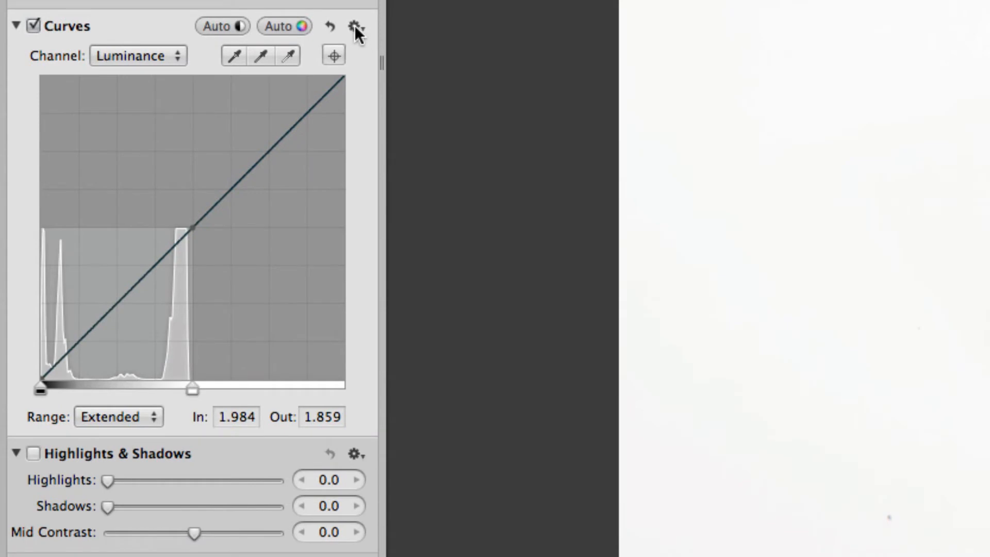
pyautogui.click(355, 26)
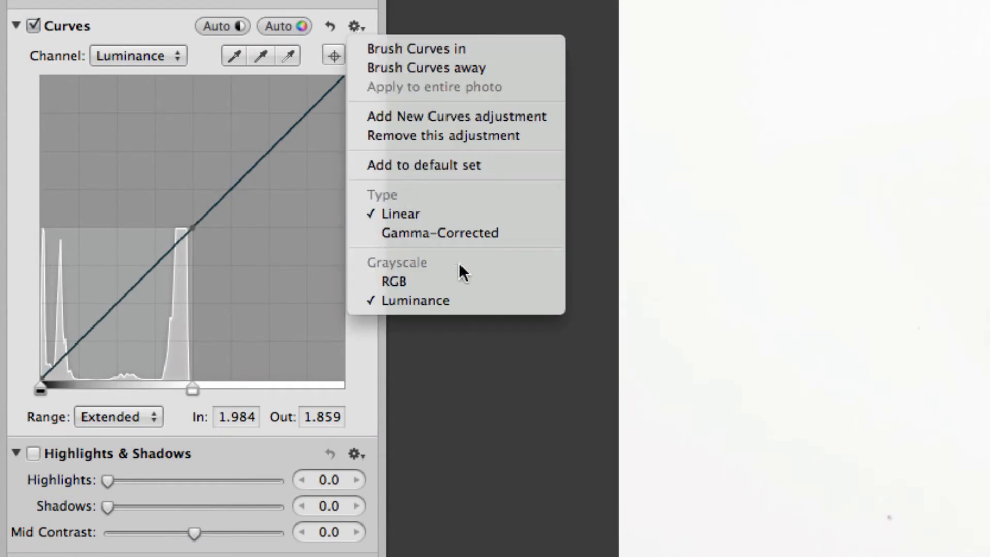
pyautogui.click(147, 108)
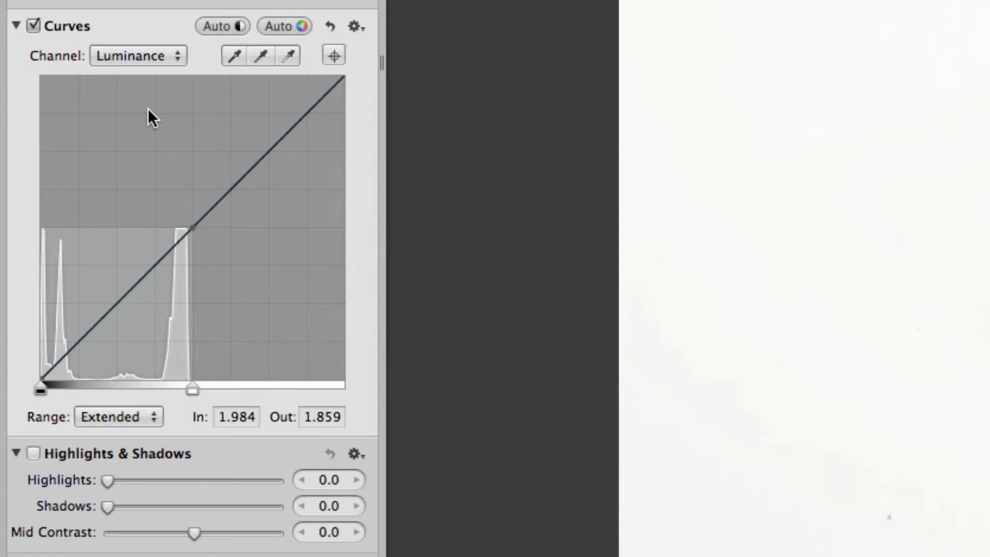
# Try the Normal range for the curve and return it to Extended
pyautogui.click(109, 416)
pyautogui.click(137, 438)
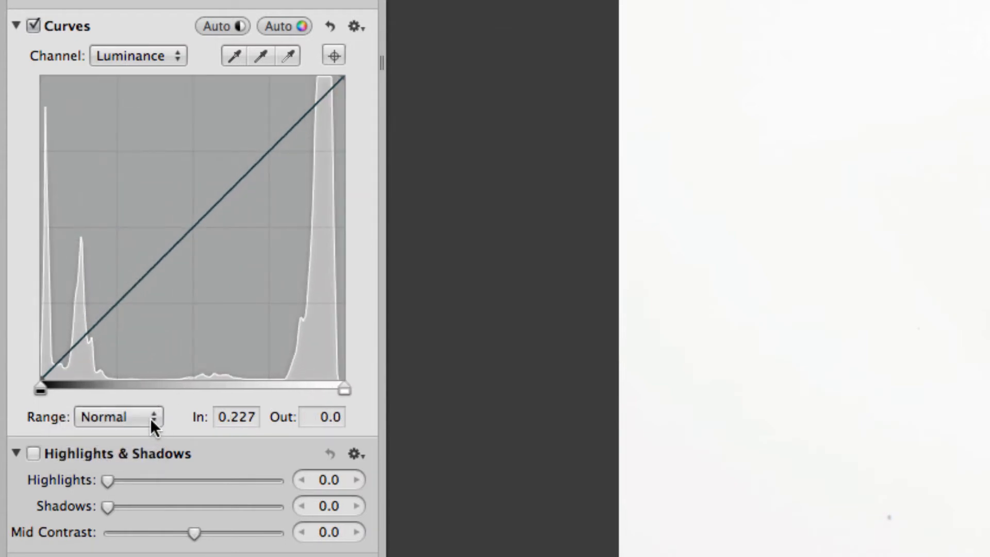
pyautogui.click(145, 419)
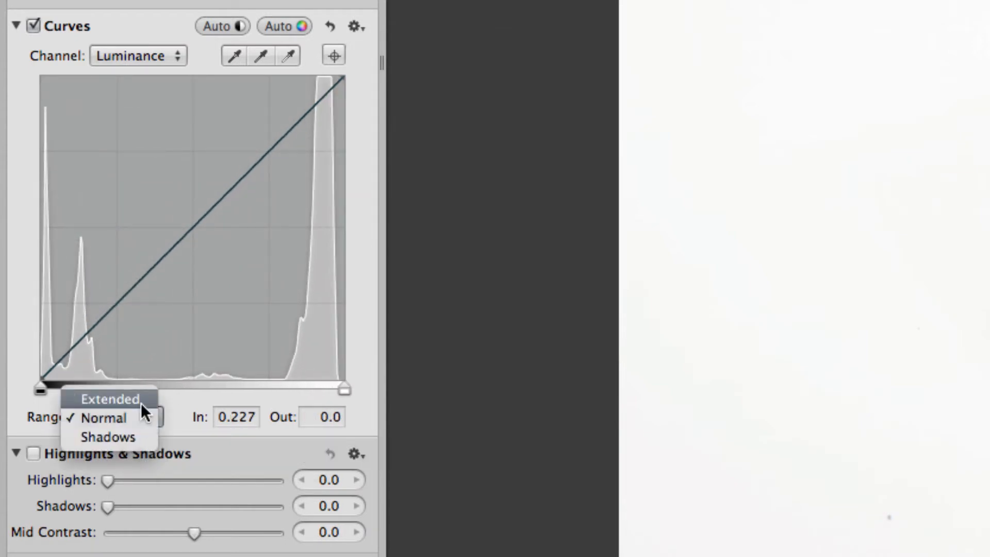
pyautogui.click(372, 162)
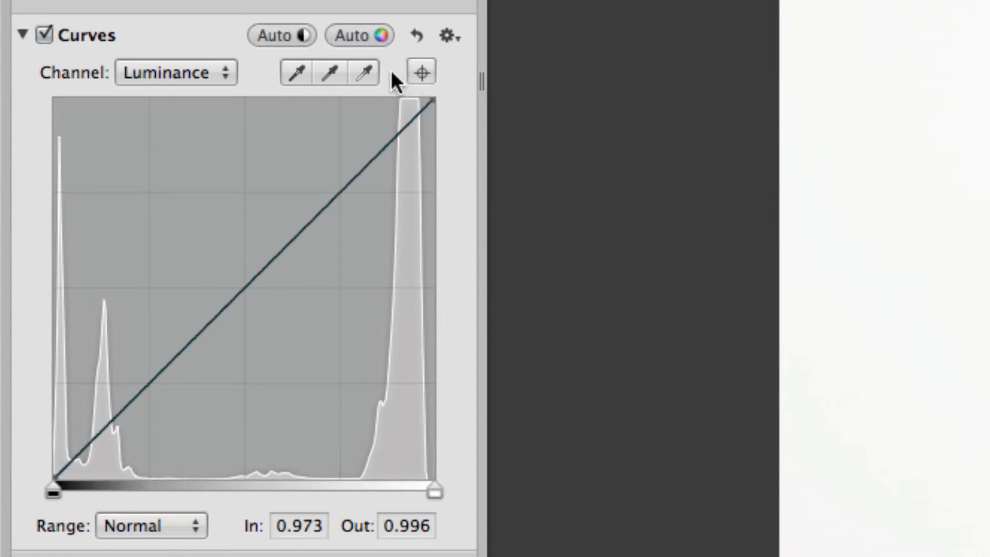
pyautogui.click(177, 524)
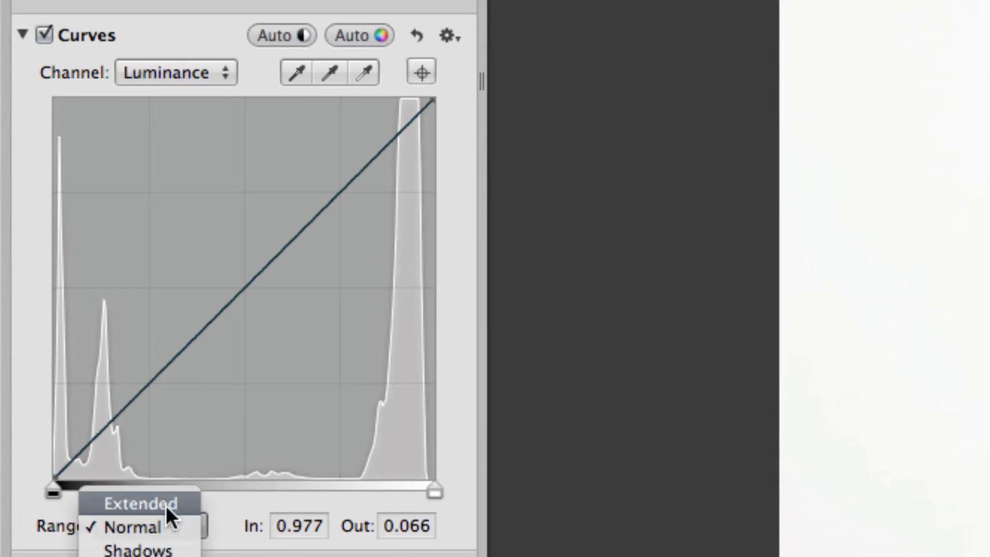
pyautogui.click(166, 505)
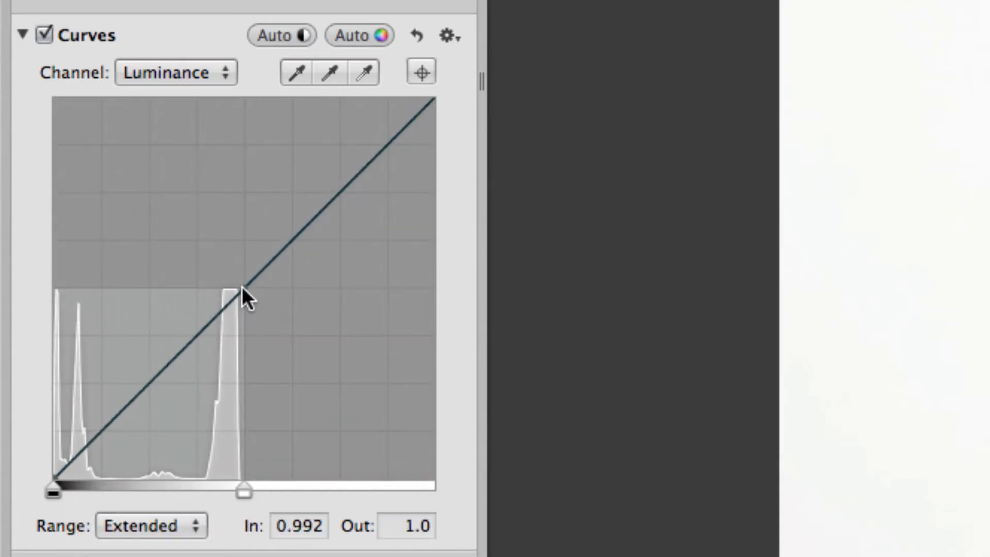
# Raise the luminance curve's white point to about In 0.977, Out 1.188, and add a midtone point at about In 0.547, Out 0.625
pyautogui.moveTo(241, 287); pyautogui.dragTo(240, 253)
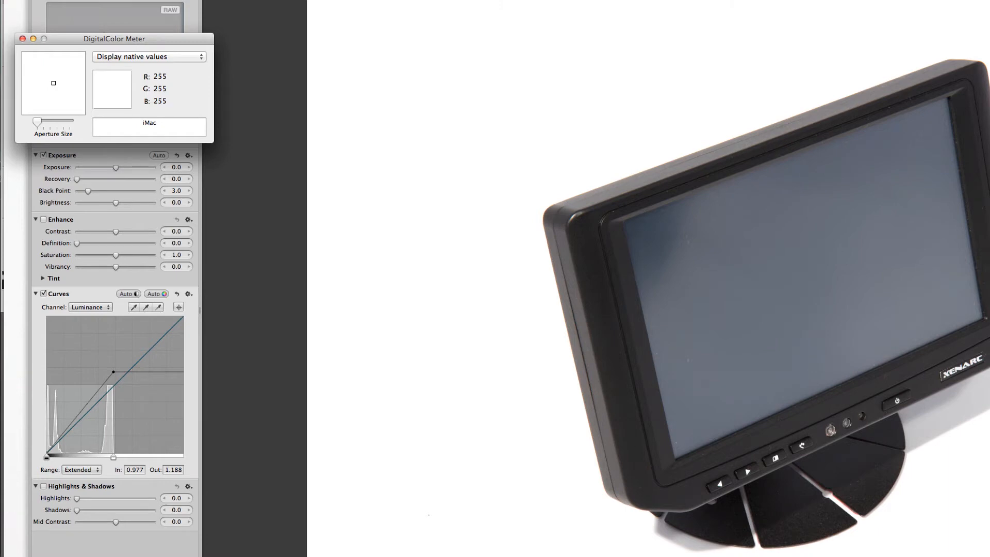
pyautogui.press('super+q')
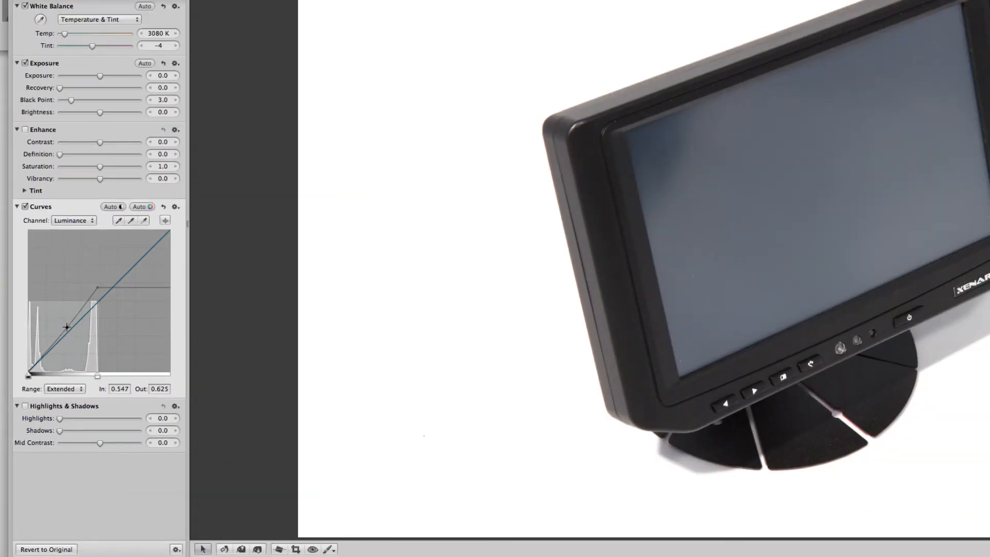
pyautogui.click(67, 327)
pyautogui.click(66, 328)
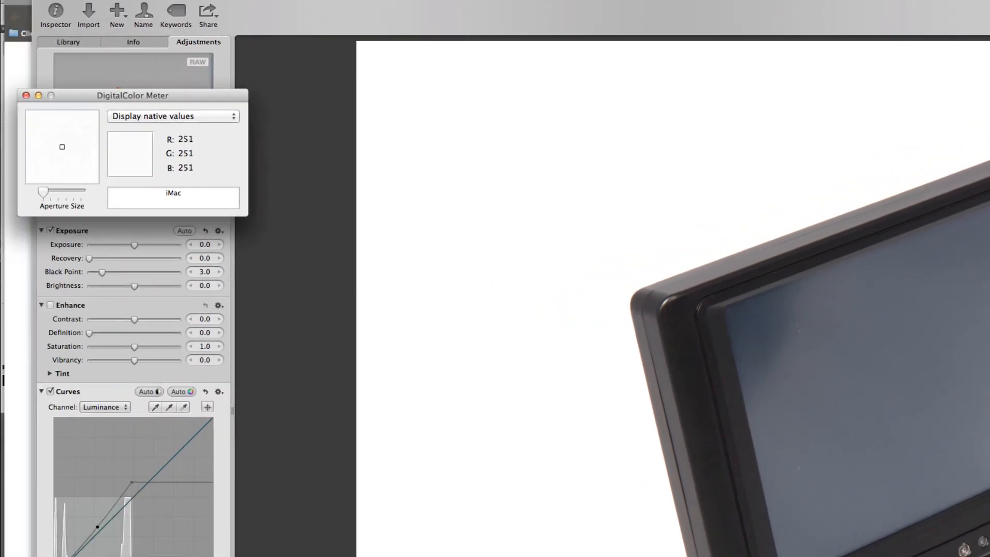
# Move the upper curve point to about In 0.906, Out 1.203, and check the background color with DigitalColor Meter
pyautogui.click(612, 332)
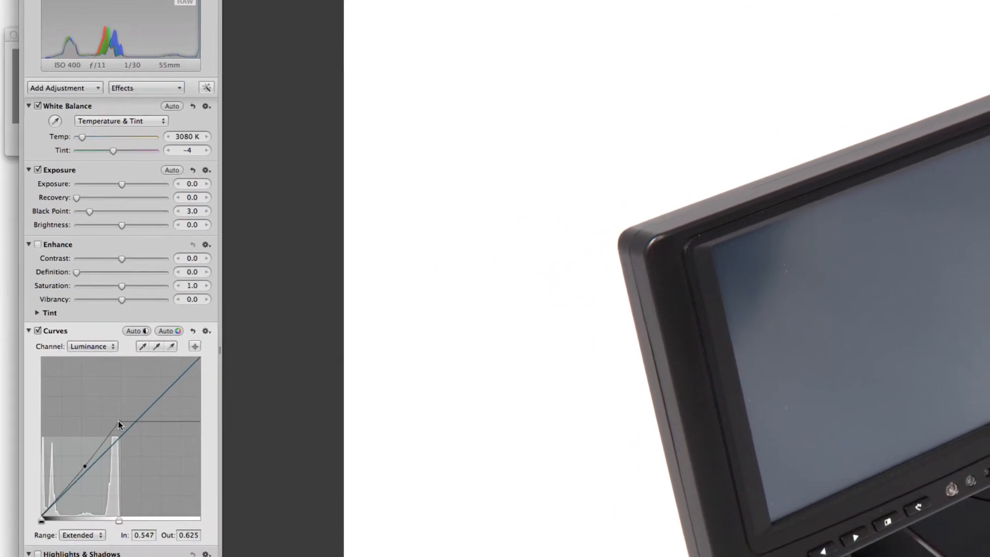
pyautogui.moveTo(132, 482); pyautogui.dragTo(128, 480)
pyautogui.moveTo(104, 369); pyautogui.dragTo(102, 369)
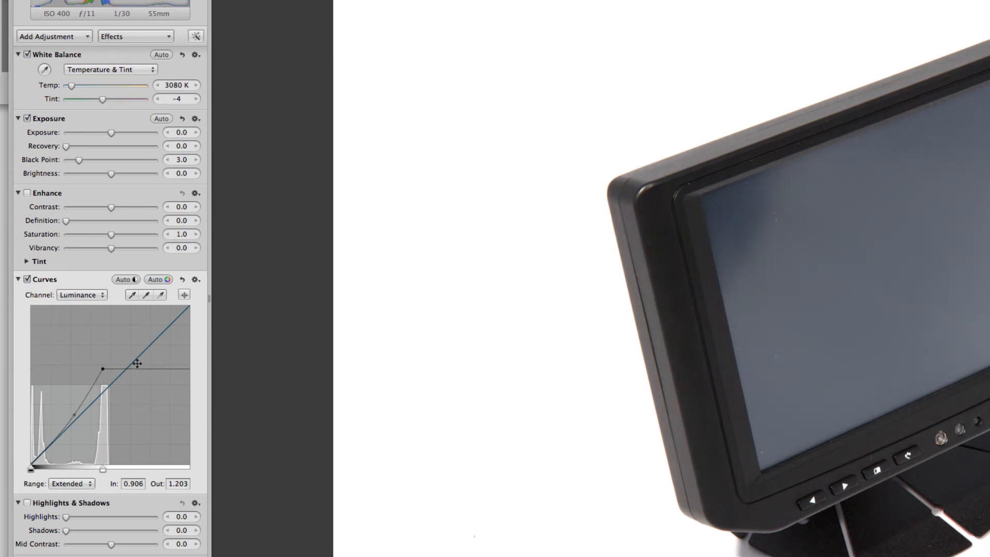
pyautogui.press('super+Tab')
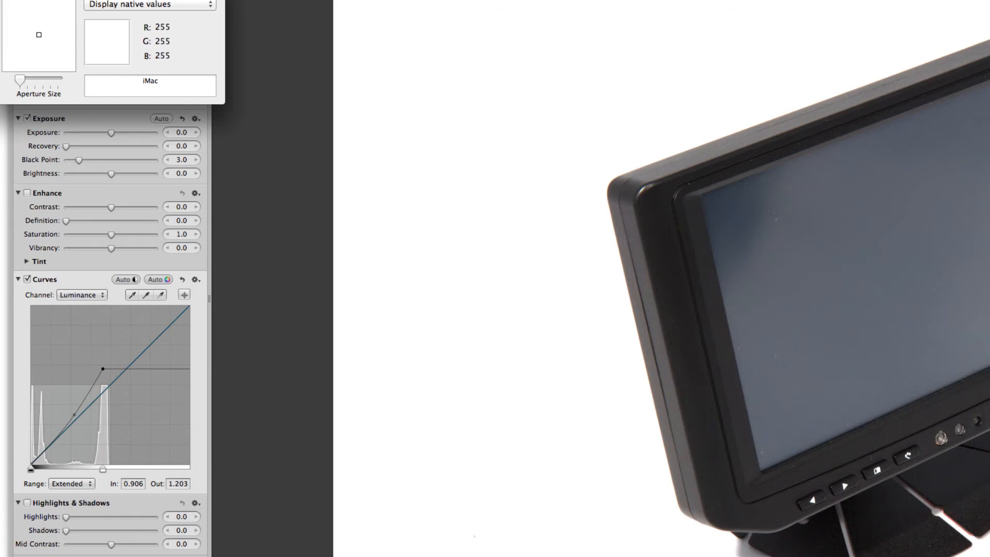
pyautogui.press('super+Tab')
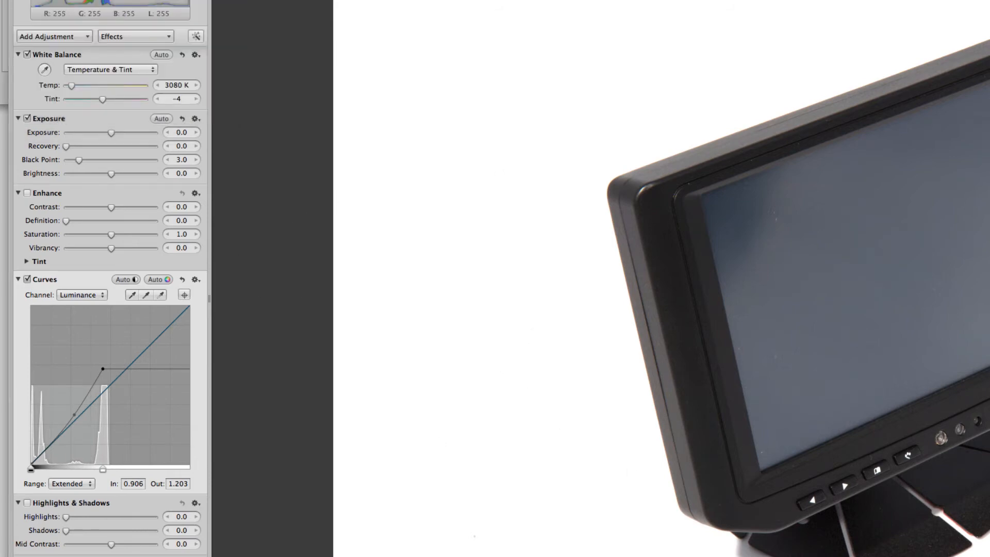
# Crop the photo with an unconstrained aspect ratio to a close frame around the monitor and its shadow
pyautogui.press('c')
pyautogui.moveTo(540, 0); pyautogui.dragTo(877, 496)
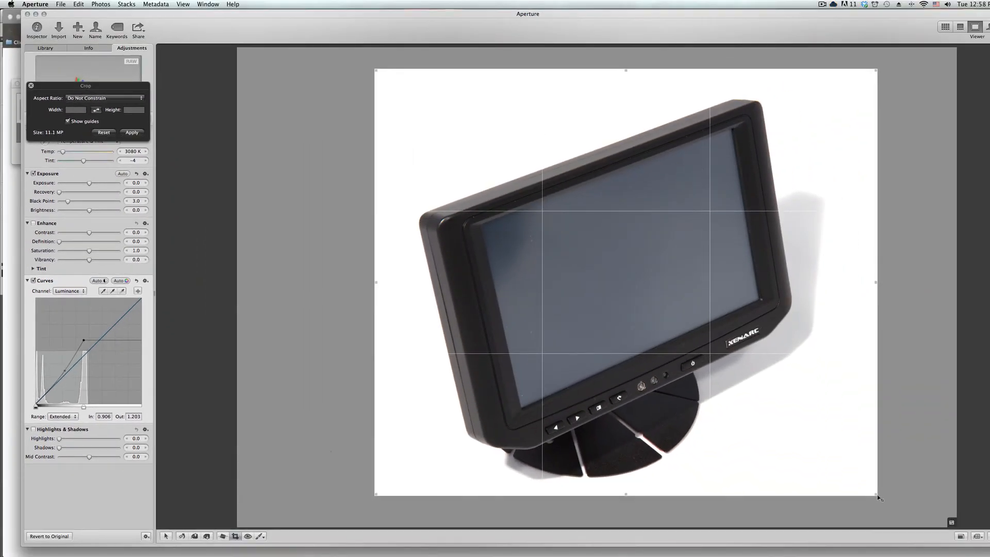
pyautogui.moveTo(378, 282); pyautogui.dragTo(404, 283)
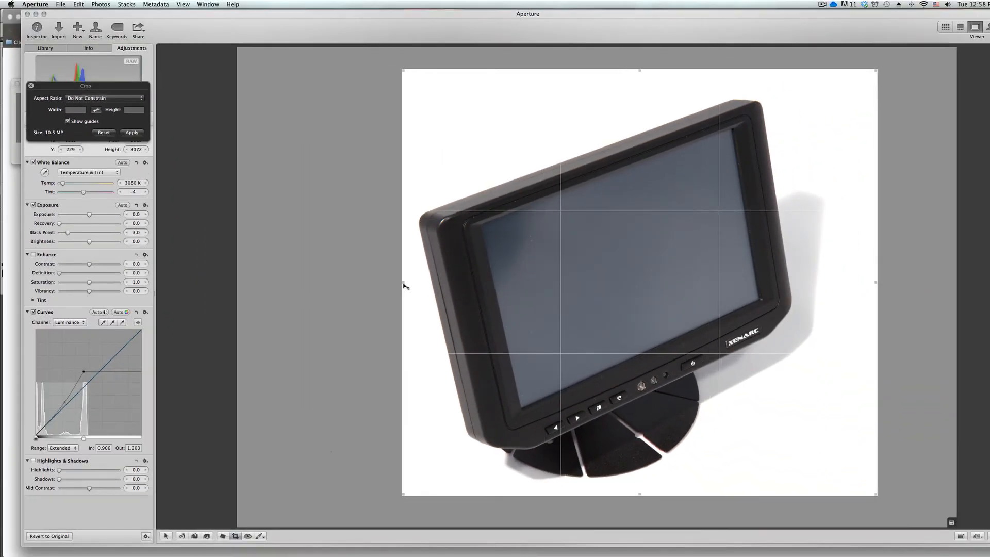
pyautogui.moveTo(641, 70); pyautogui.dragTo(643, 88)
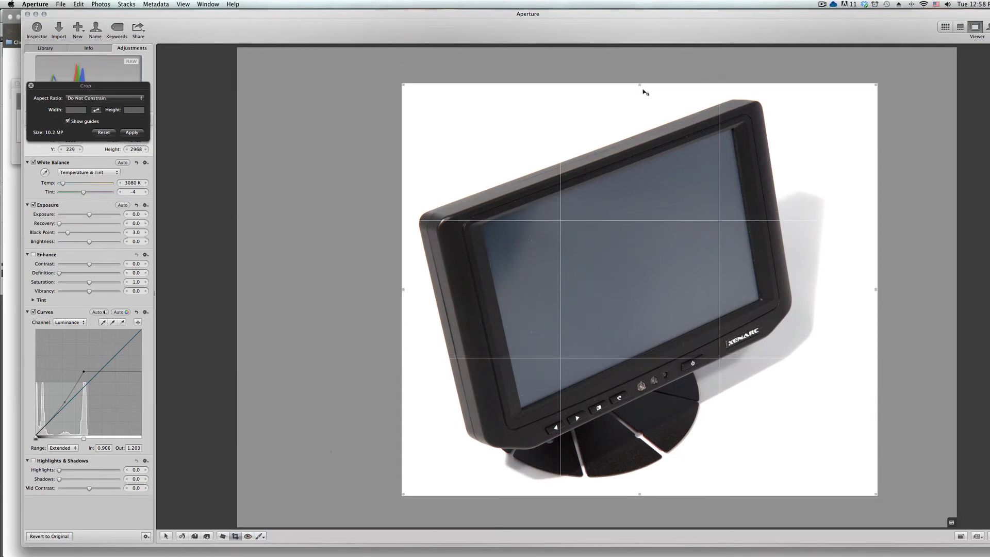
pyautogui.moveTo(875, 292); pyautogui.dragTo(843, 292)
pyautogui.press('Return')
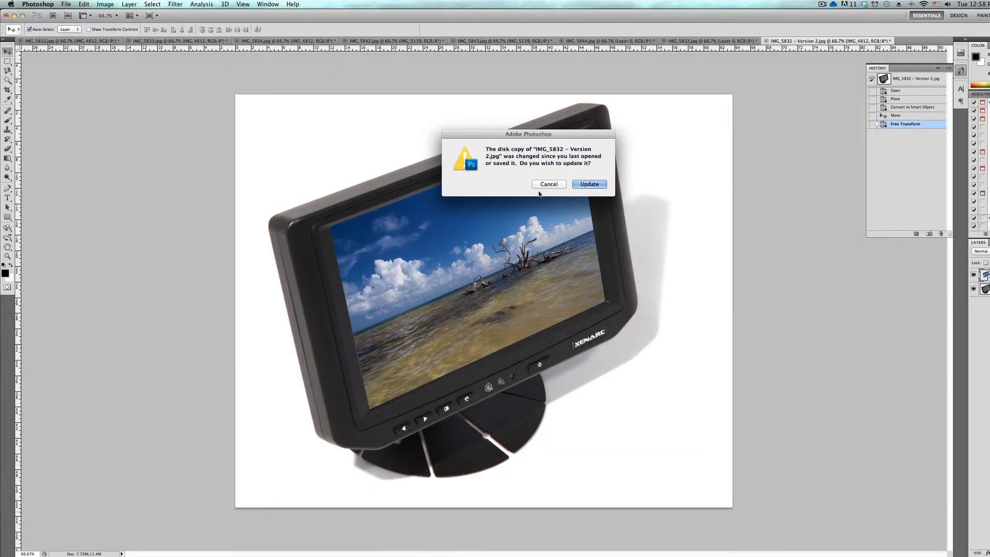
# Switch to Photoshop and update IMG_5832 - Version 2.jpg from its changed disk copy
pyautogui.click(589, 184)
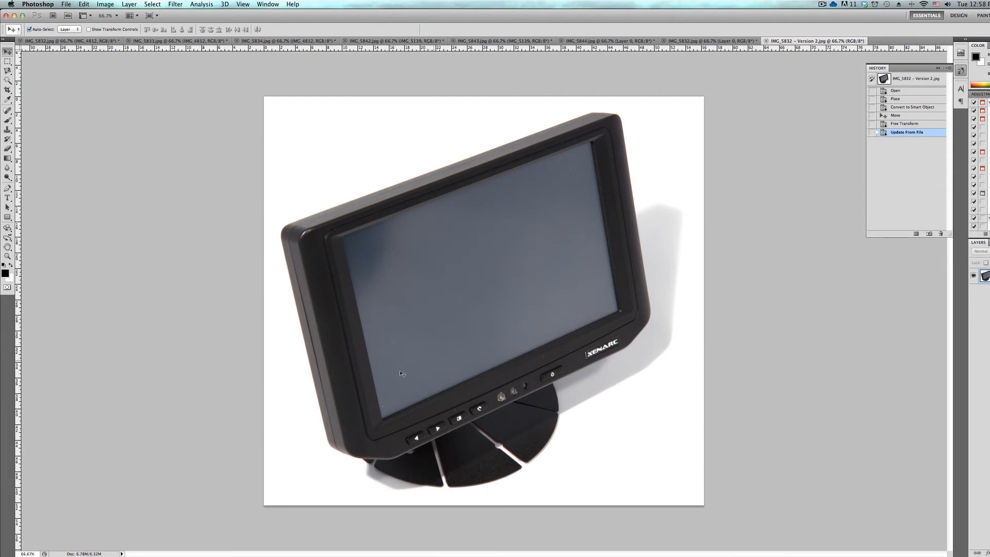
# Place the seascape photo over the monitor image and convert its layer to a smart object
pyautogui.press('super+t')
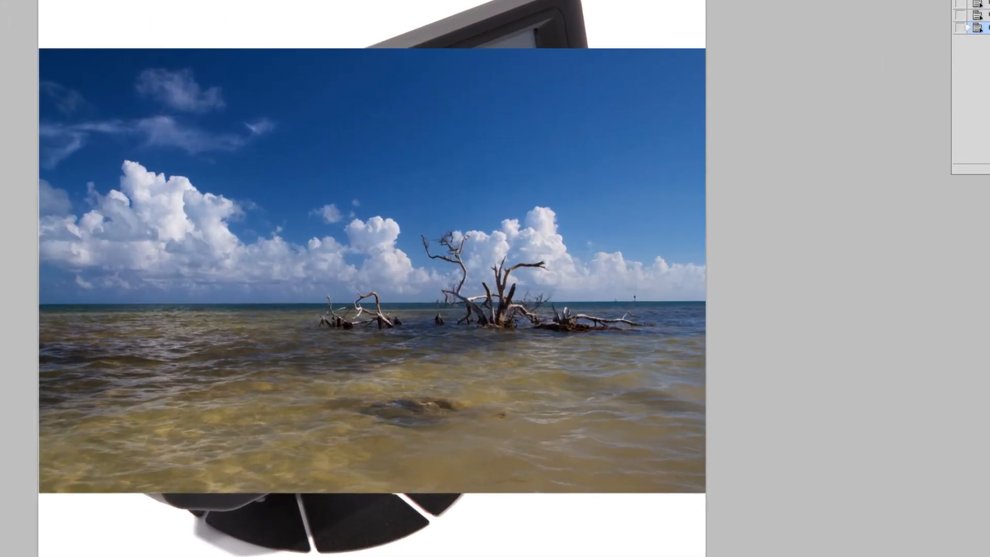
pyautogui.rightClick(982, 223)
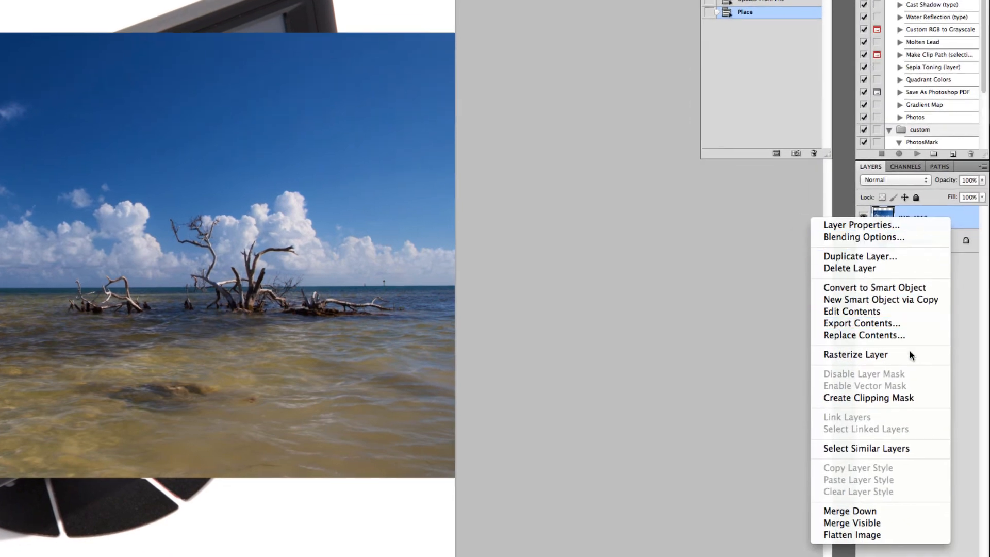
pyautogui.click(913, 291)
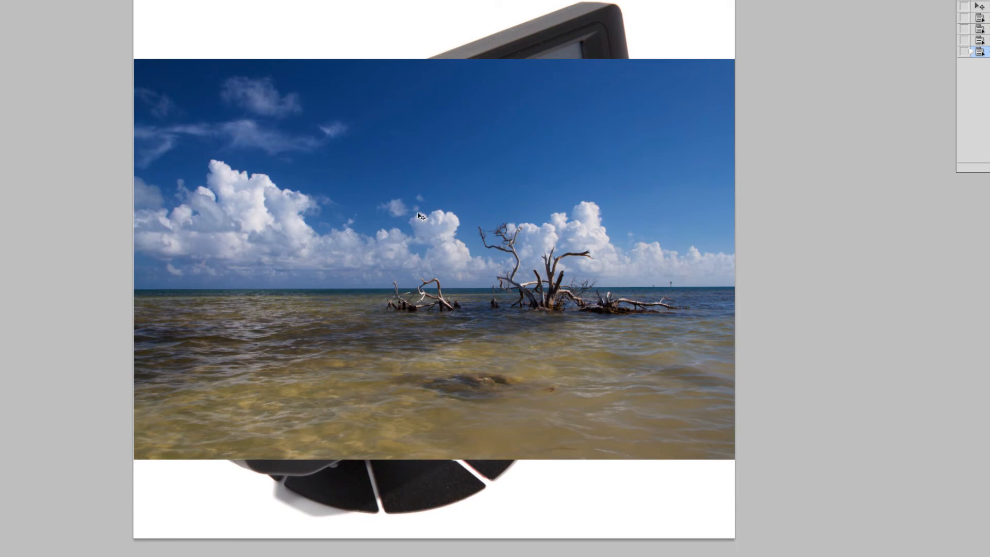
# Free-transform the seascape layer, distorting its four corners onto the corners of the monitor's display
pyautogui.hotkey('ctrl', 't')
pyautogui.moveTo(153, 109); pyautogui.dragTo(269, 215)
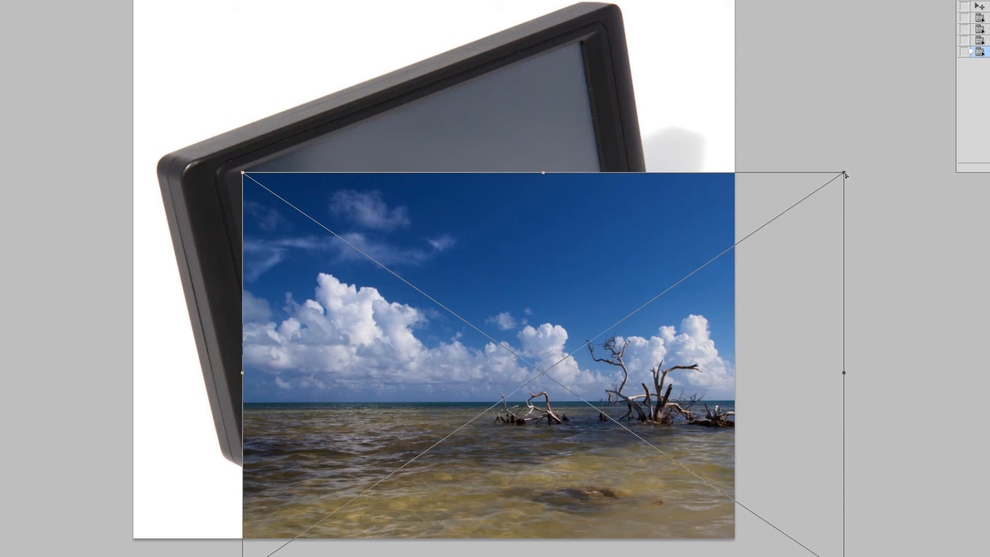
pyautogui.moveTo(845, 173); pyautogui.dragTo(580, 42)
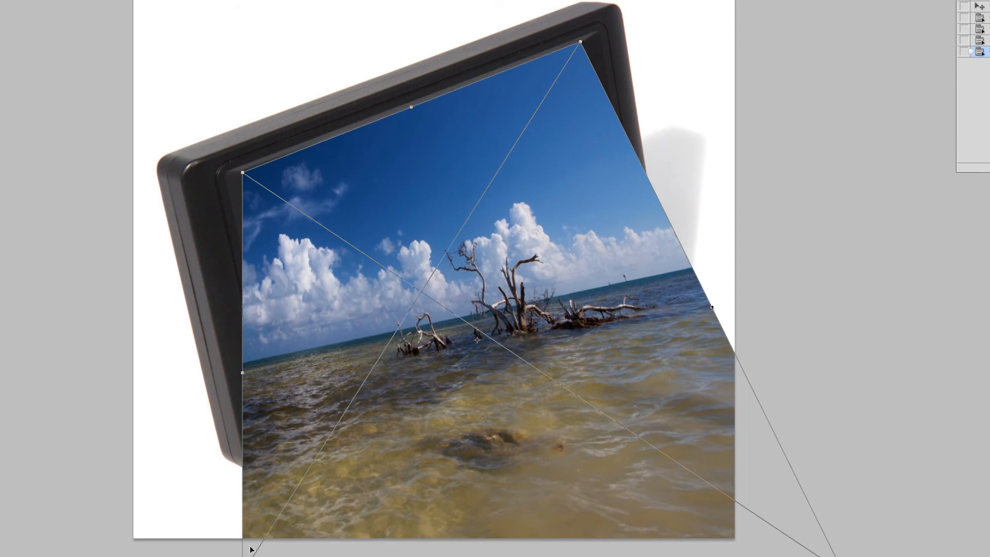
pyautogui.moveTo(242, 556); pyautogui.dragTo(297, 421)
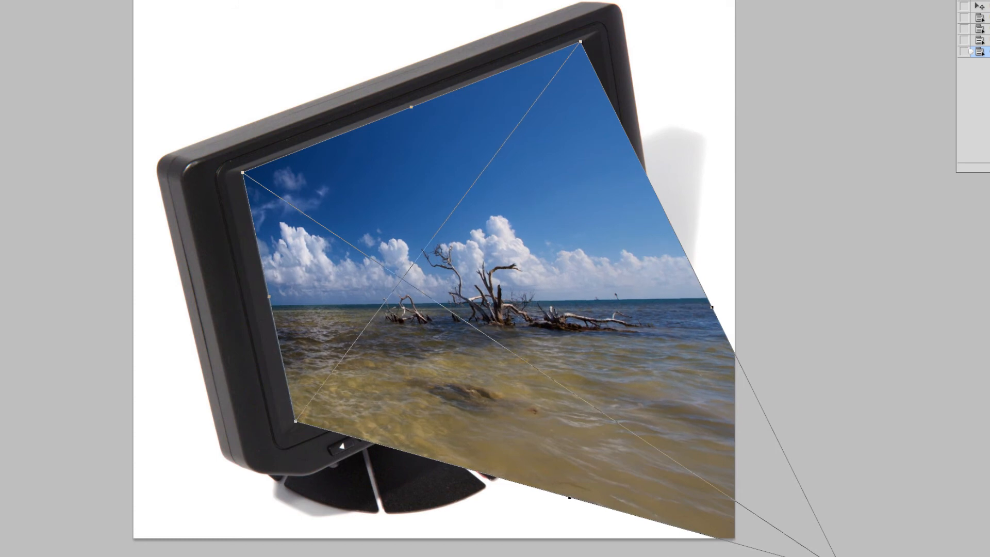
pyautogui.moveTo(832, 556); pyautogui.dragTo(619, 274)
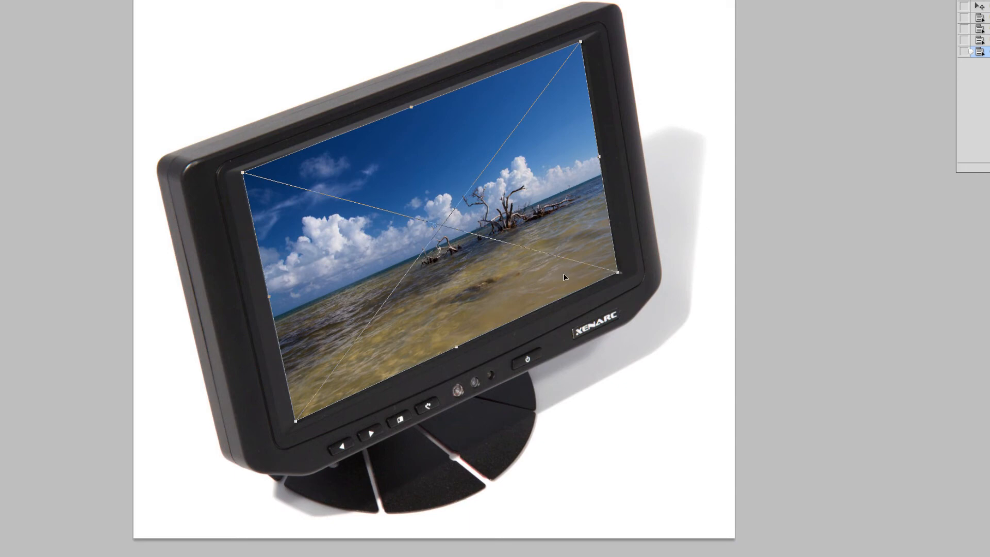
pyautogui.press('Return')
# Fine-tune the seascape's lower-left corner to meet the inner corner of the monitor bezel
pyautogui.scroll(5, 223, 167)
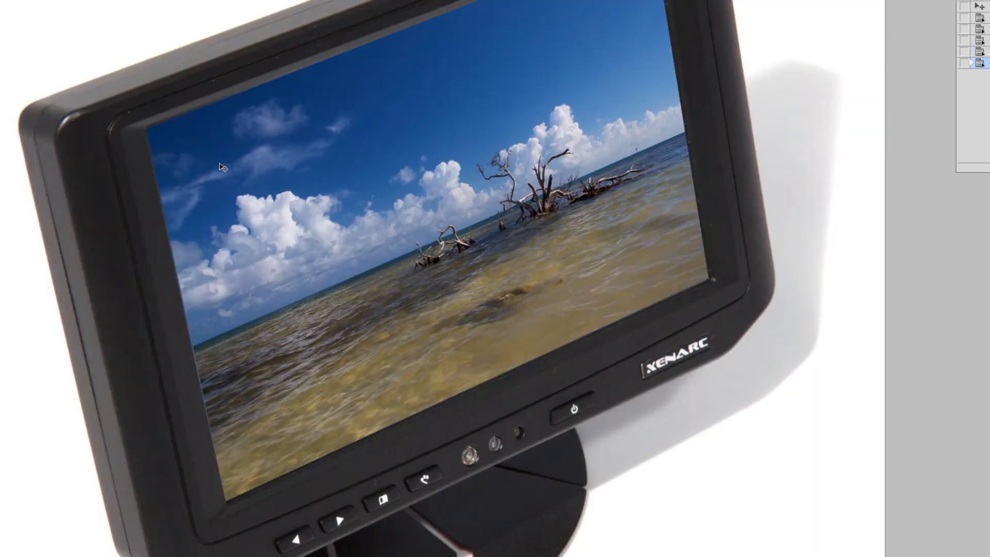
pyautogui.scroll(5, 62, 309)
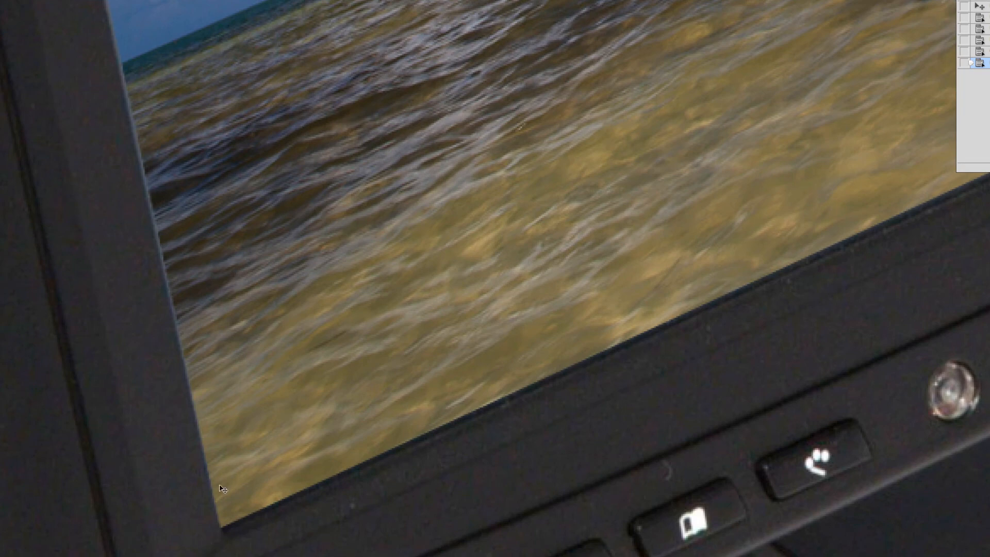
pyautogui.hotkey('ctrl', 't')
pyautogui.moveTo(220, 529); pyautogui.dragTo(222, 530)
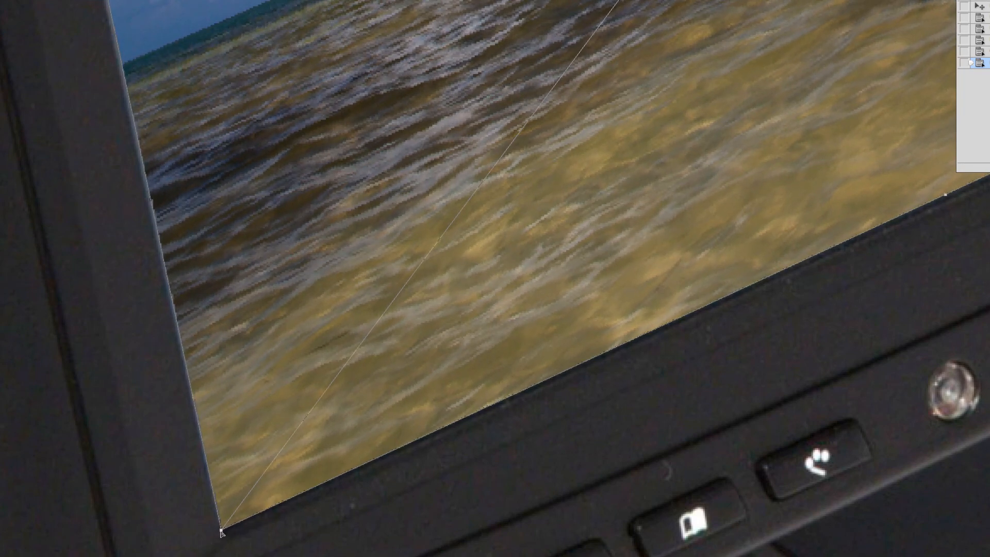
pyautogui.press('Return')
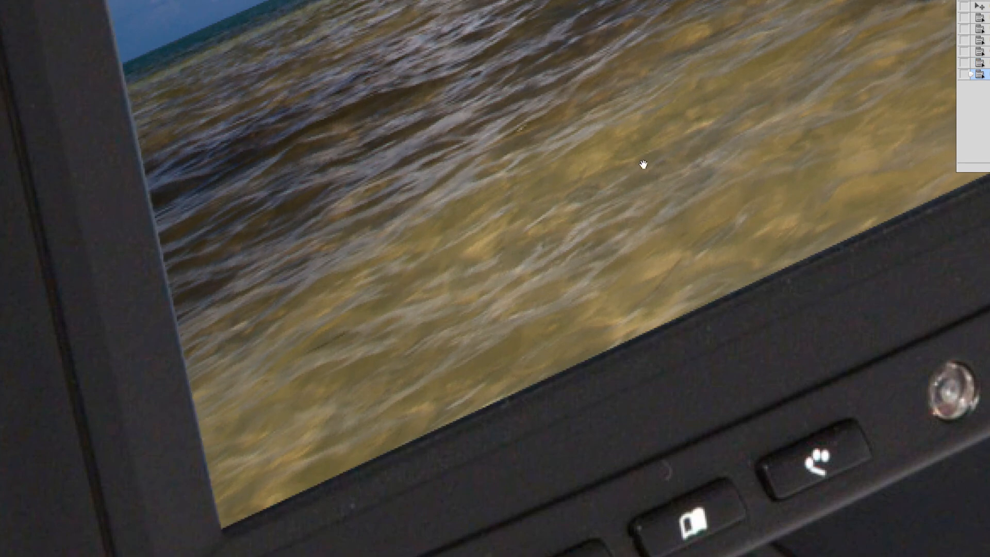
# Nudge the seascape's lower-right corner exactly into the bezel corner above the XENARC logo
pyautogui.moveTo(677, 166); pyautogui.dragTo(283, 338)
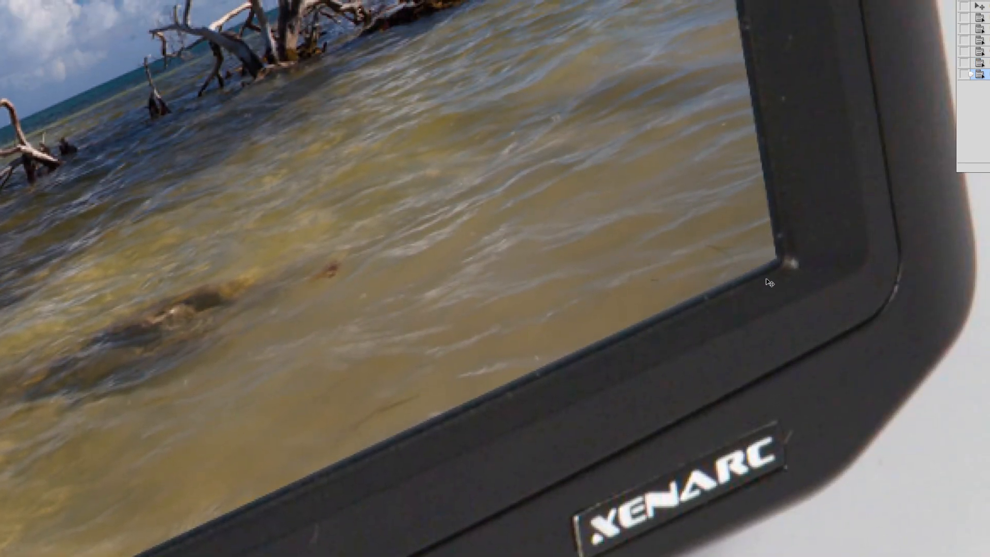
pyautogui.hotkey('ctrl', 't')
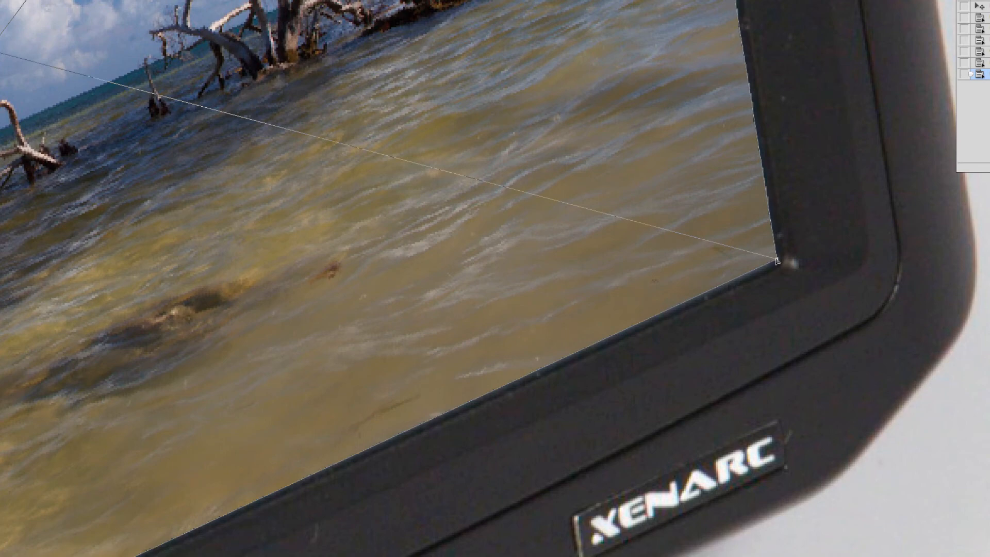
pyautogui.moveTo(777, 261); pyautogui.dragTo(778, 263)
pyautogui.press('Return')
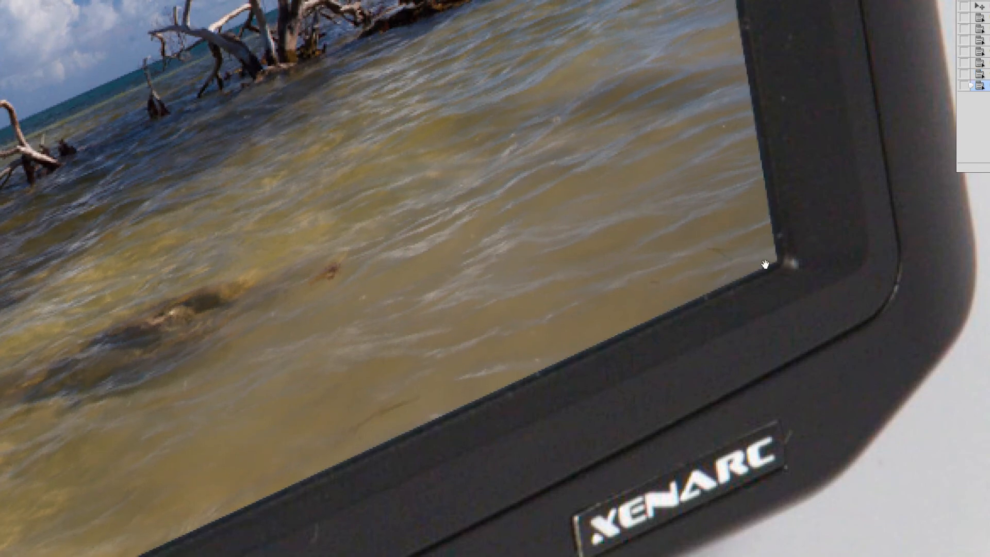
# Align the seascape's upper-right corner with the inner corner of the bezel
pyautogui.moveTo(581, 108); pyautogui.dragTo(617, 197)
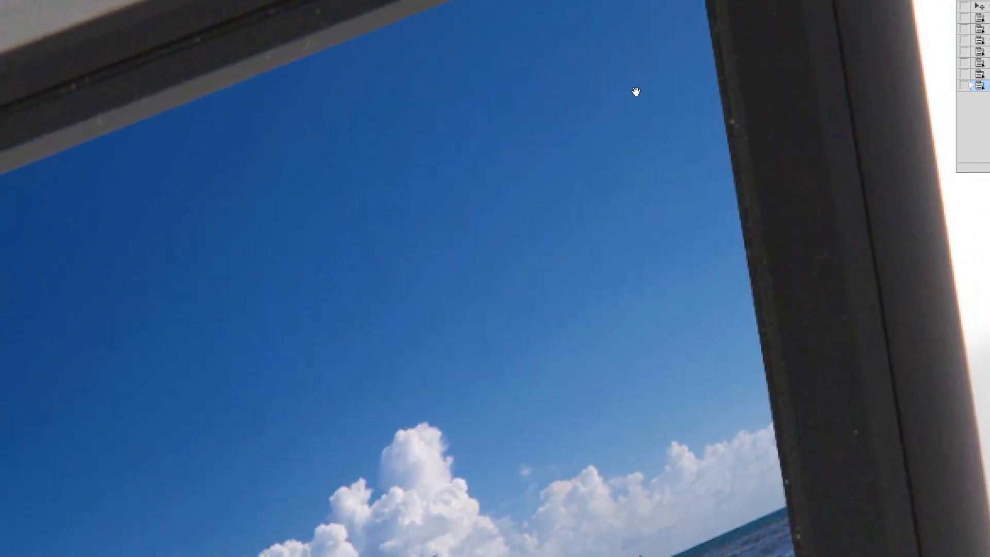
pyautogui.moveTo(634, 92); pyautogui.dragTo(621, 221)
pyautogui.click(645, 227)
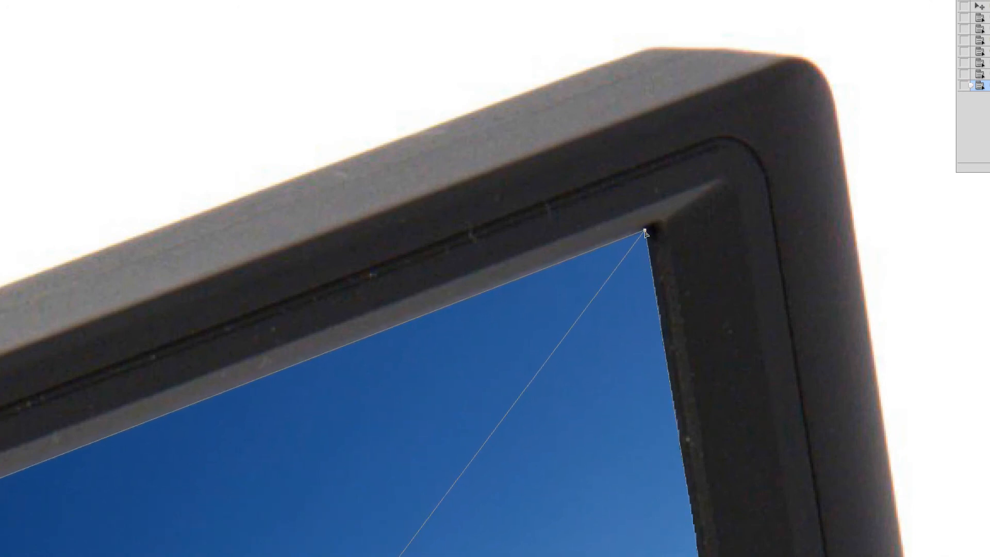
pyautogui.press('Return')
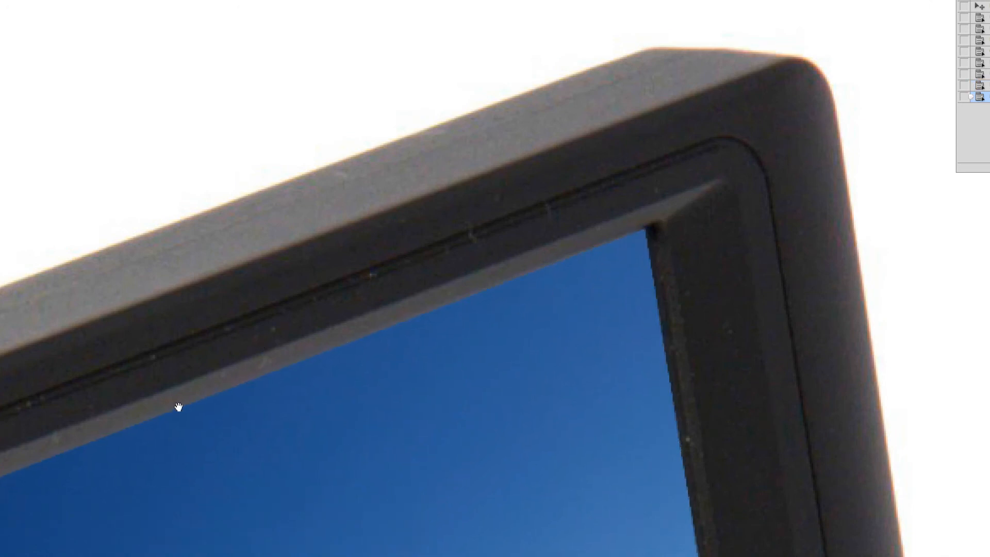
# Shift the seascape's upper-left corner slightly inward to line up with the bezel's inner corner
pyautogui.moveTo(179, 407); pyautogui.dragTo(722, 83)
pyautogui.moveTo(80, 196); pyautogui.dragTo(249, 187)
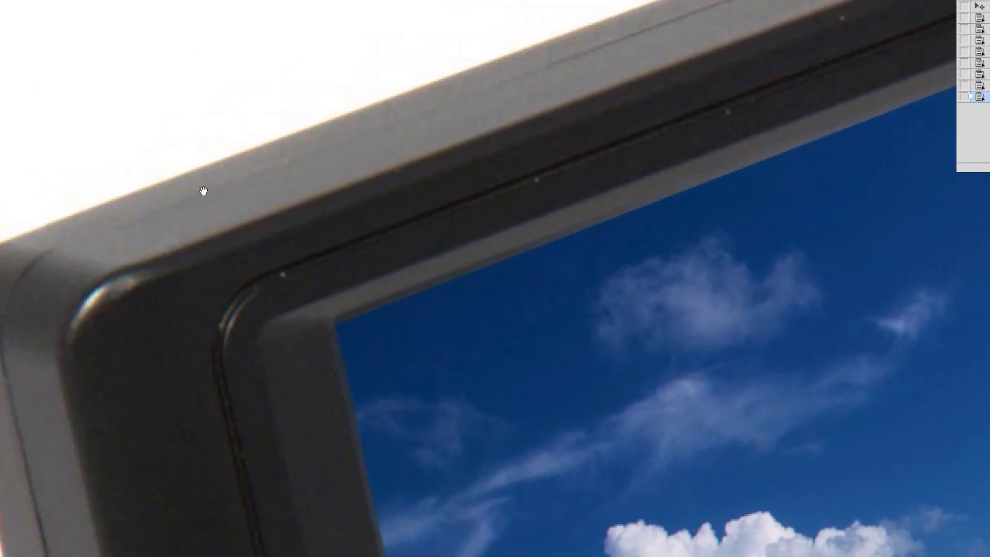
pyautogui.hotkey('ctrl', 't')
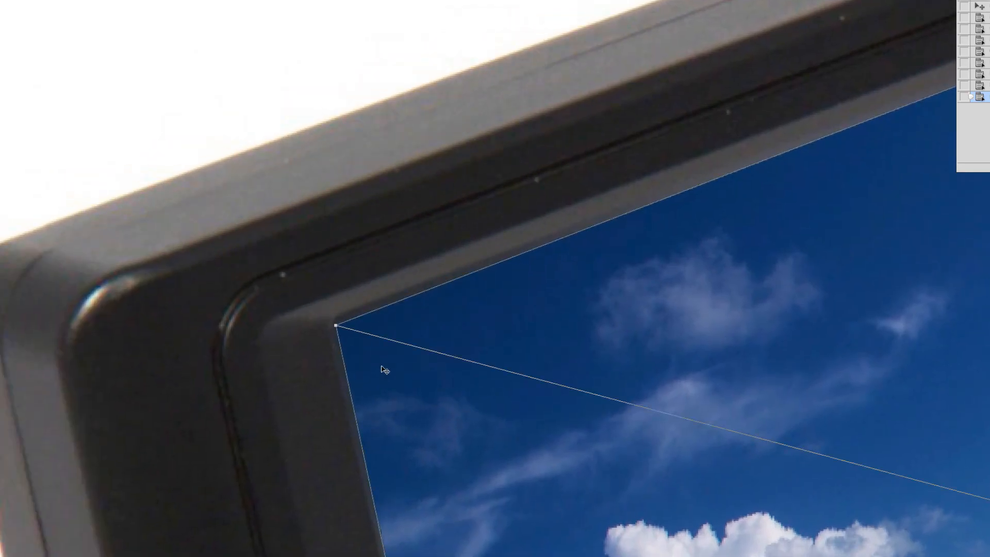
pyautogui.moveTo(337, 328); pyautogui.dragTo(341, 328)
pyautogui.press('Return')
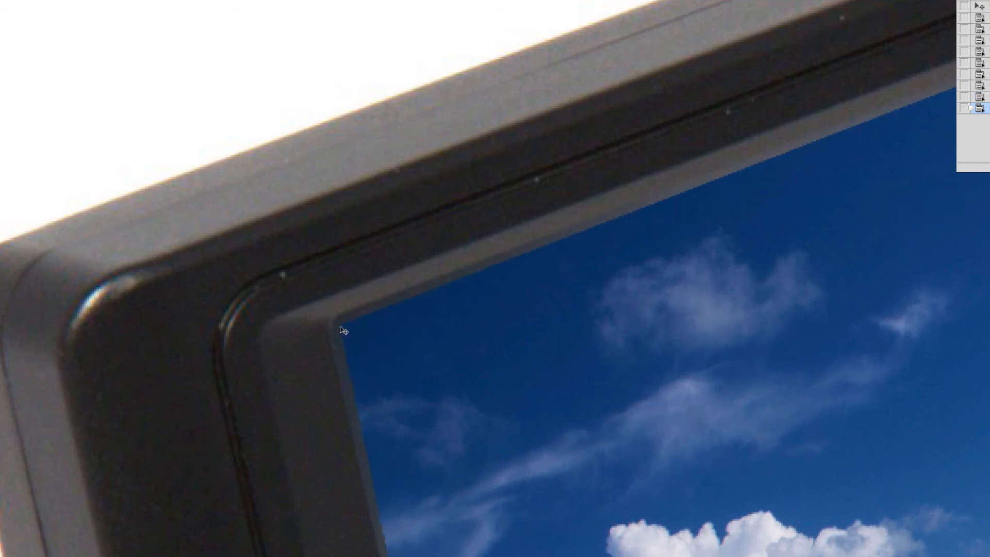
# Readjust the seascape's lower-left corner so its left edge follows the inner edge of the bezel
pyautogui.hotkey('ctrl', '-')
pyautogui.hotkey('ctrl', '-')
pyautogui.moveTo(458, 326); pyautogui.dragTo(435, 235)
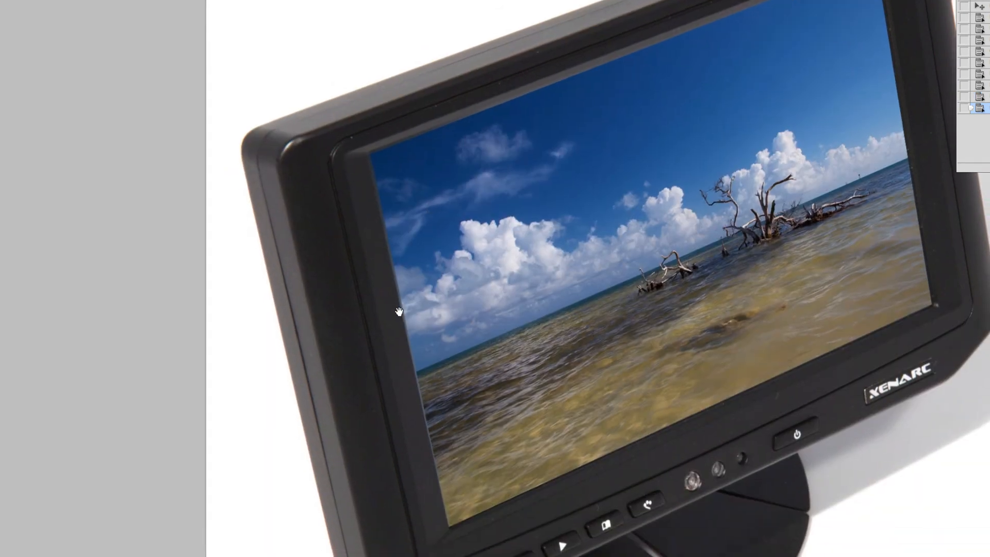
pyautogui.moveTo(399, 311); pyautogui.dragTo(398, 307)
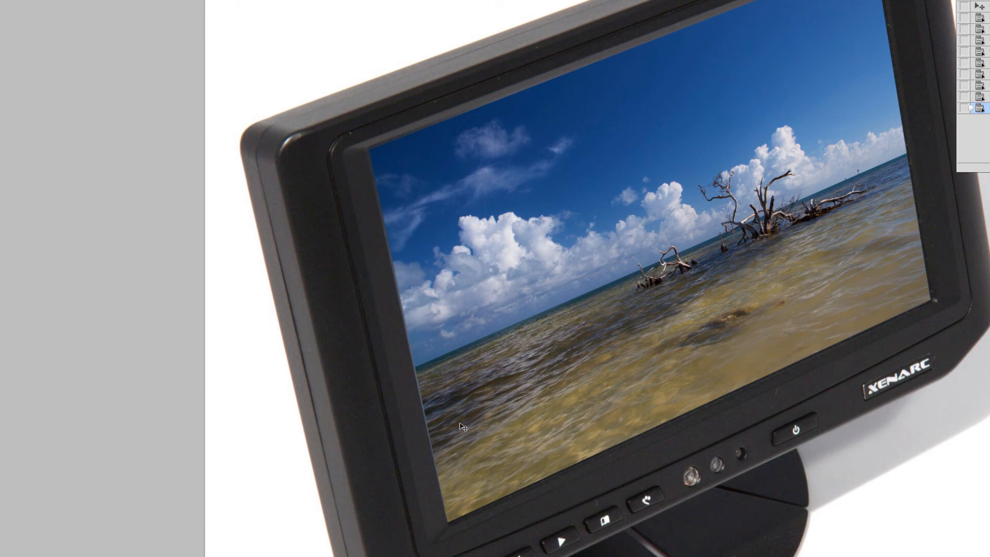
pyautogui.hotkey('ctrl', 't')
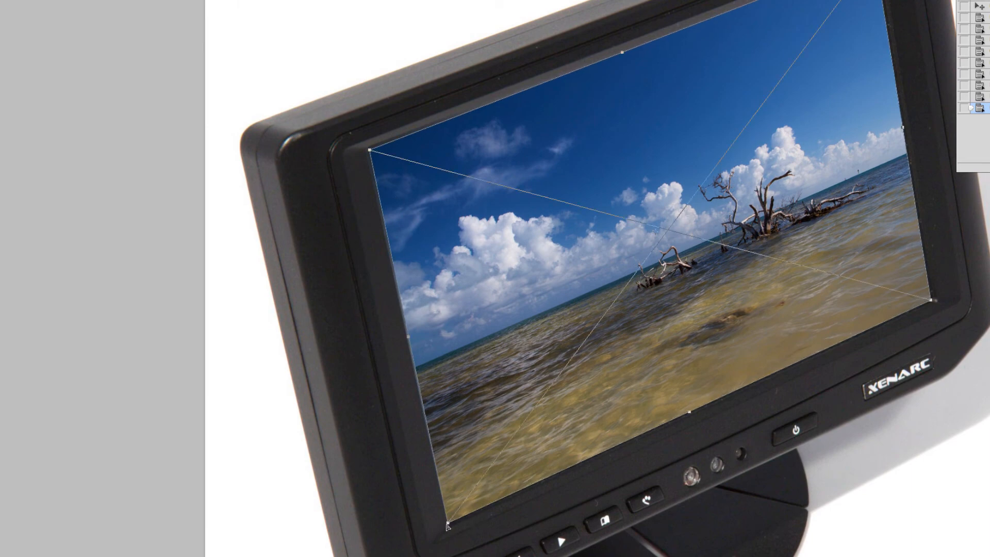
pyautogui.moveTo(447, 525); pyautogui.dragTo(447, 524)
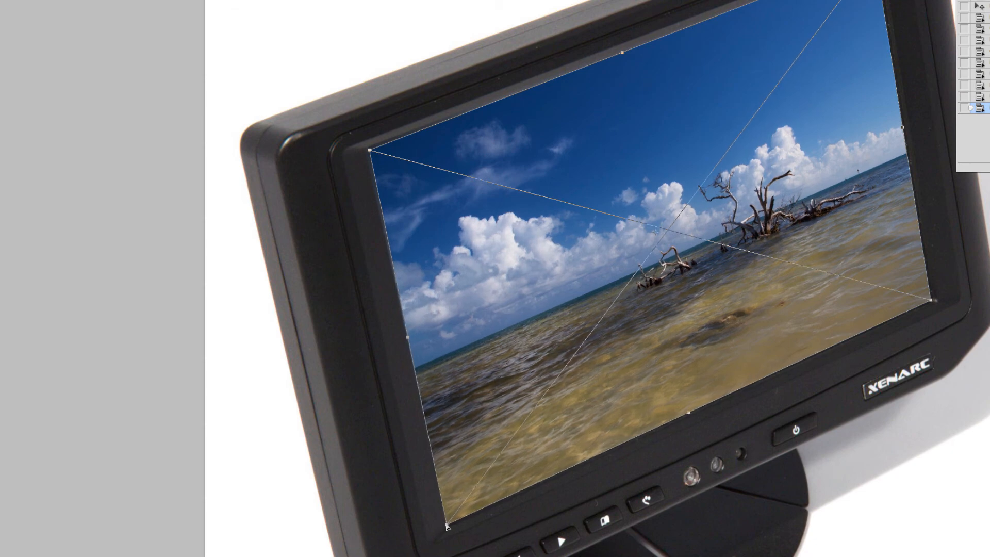
pyautogui.press('Return')
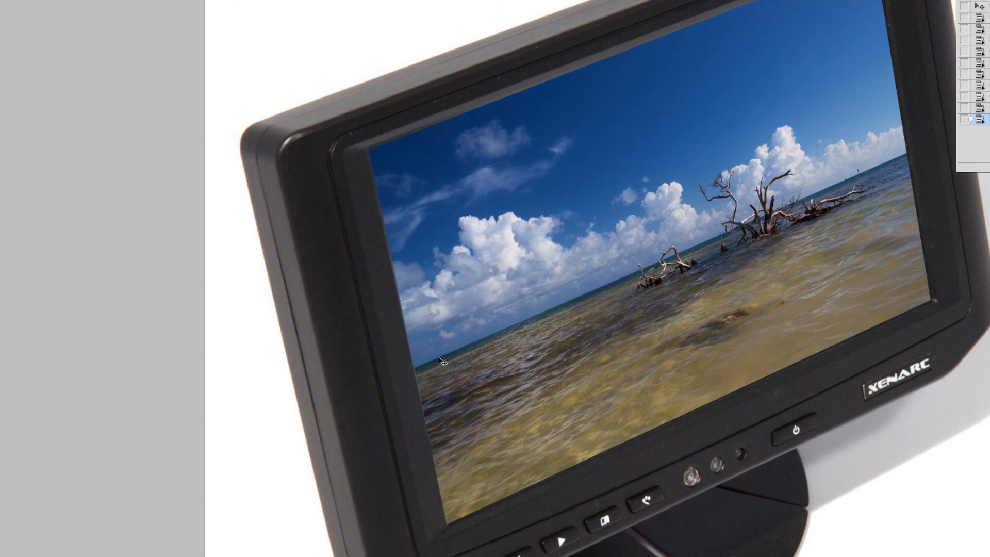
# Save a JPEG copy of the composite in the Pictures folder with the Adobe RGB (1998) profile embedded
pyautogui.hotkey('ctrl', '0')
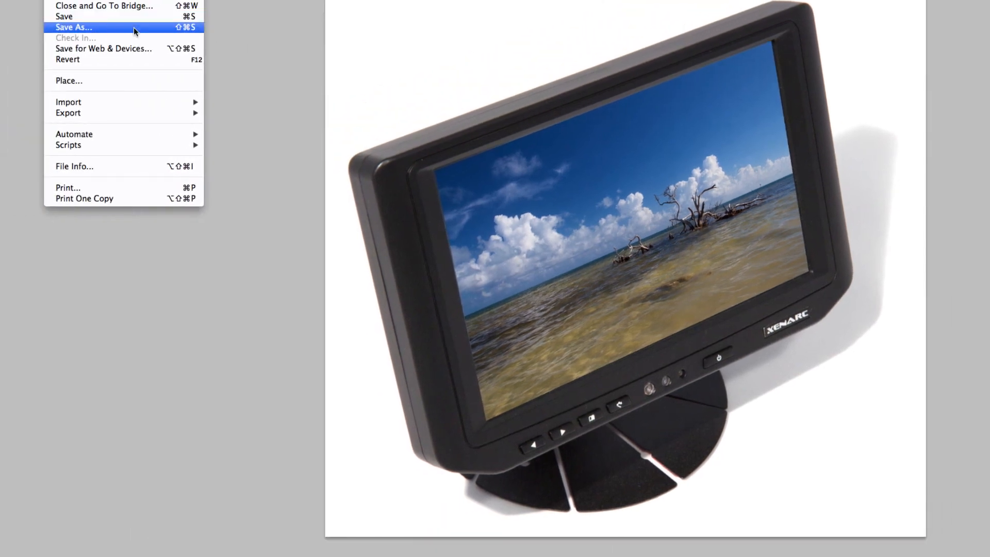
pyautogui.click(78, 31)
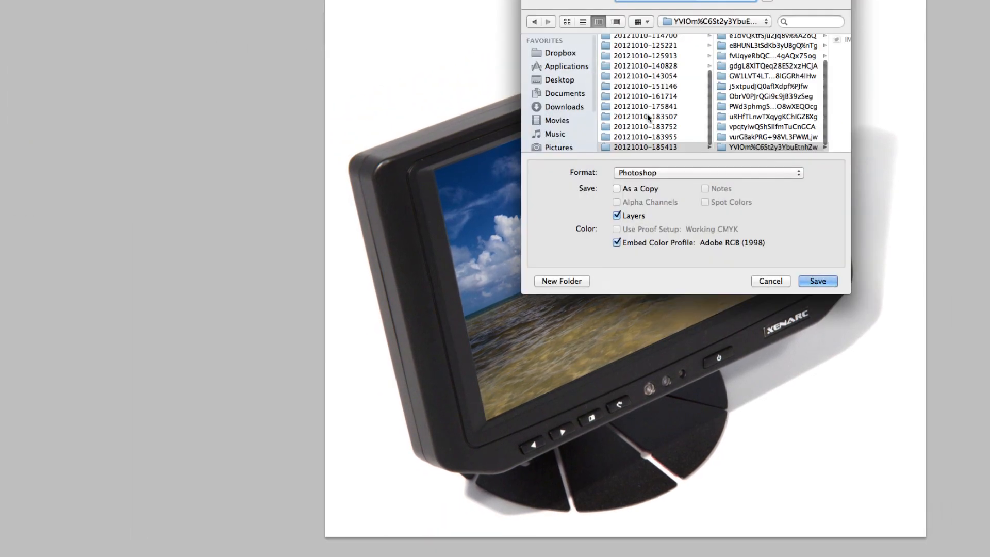
pyautogui.click(678, 176)
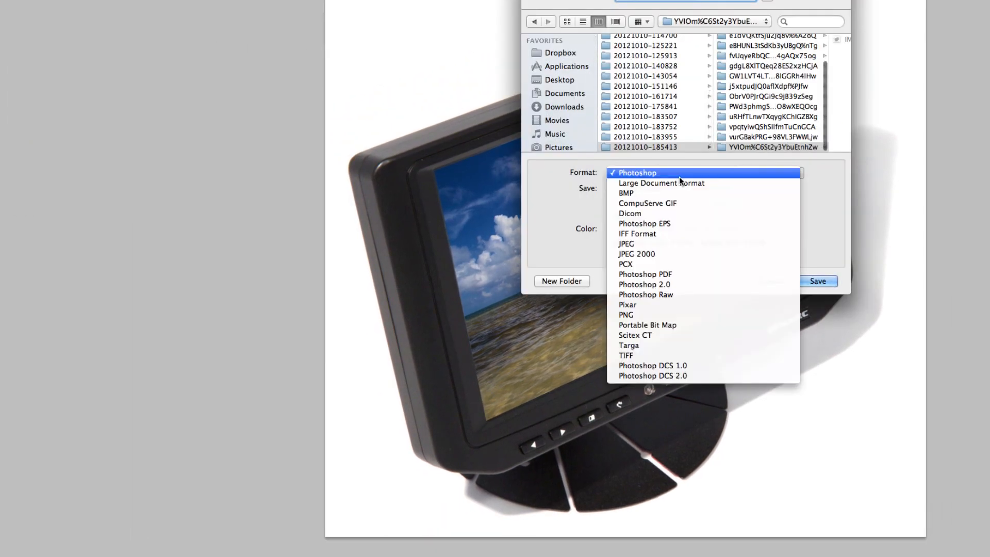
pyautogui.click(661, 243)
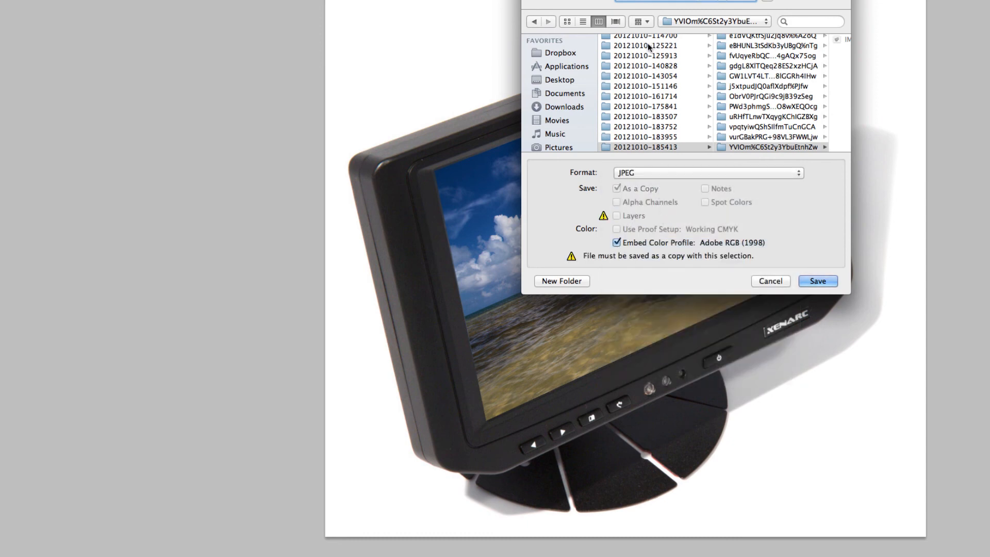
pyautogui.click(563, 146)
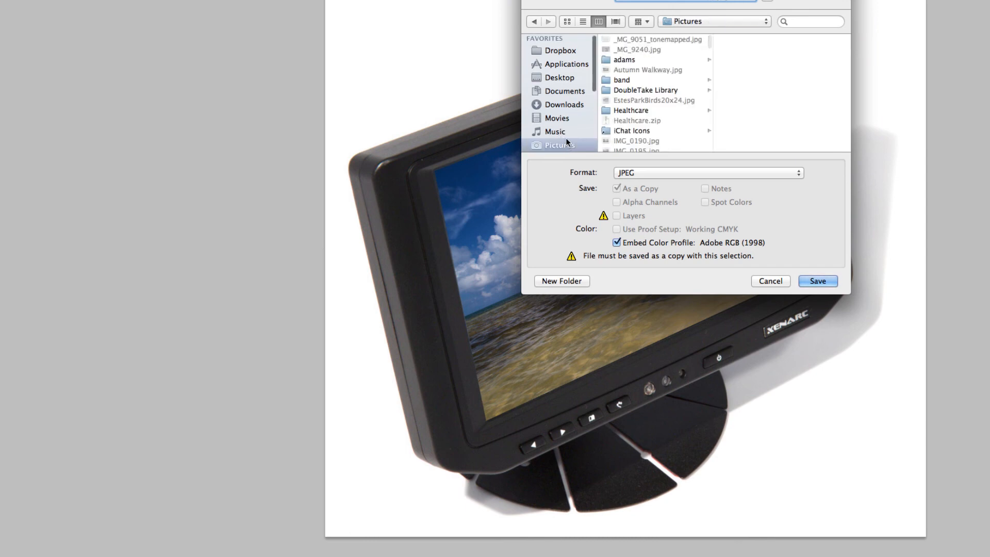
pyautogui.click(820, 281)
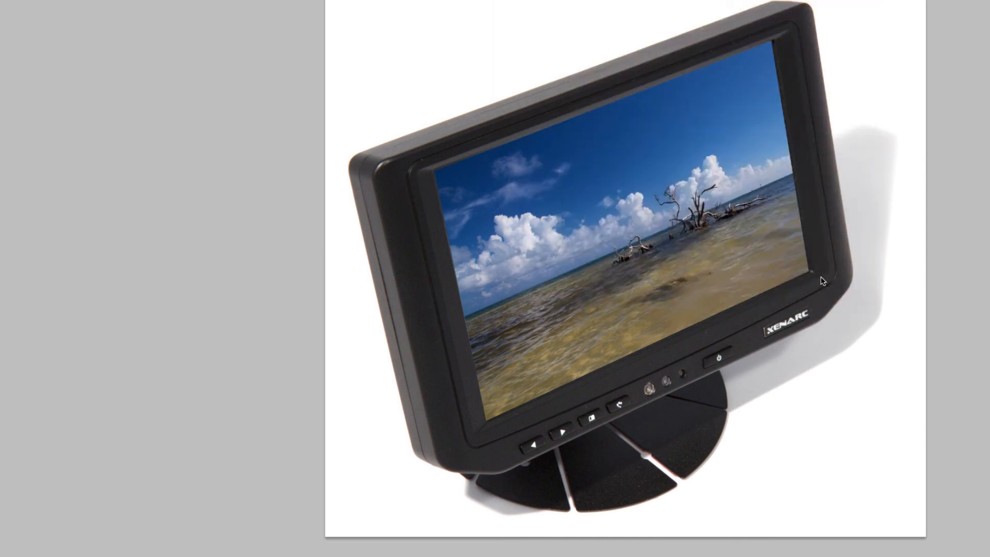
# Switch to Aperture and browse the product photo thumbnails of the test shoot project
pyautogui.click(744, 154)
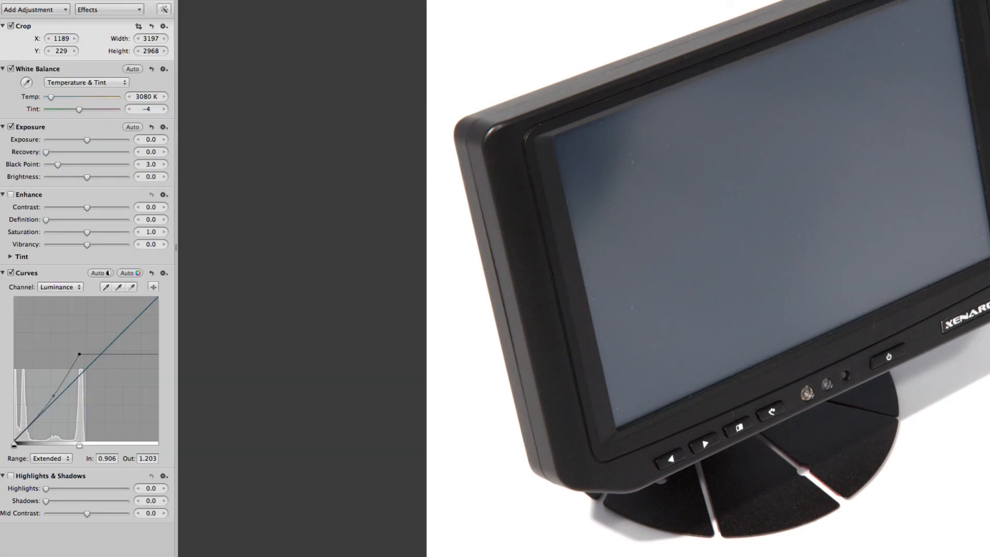
pyautogui.press('v')
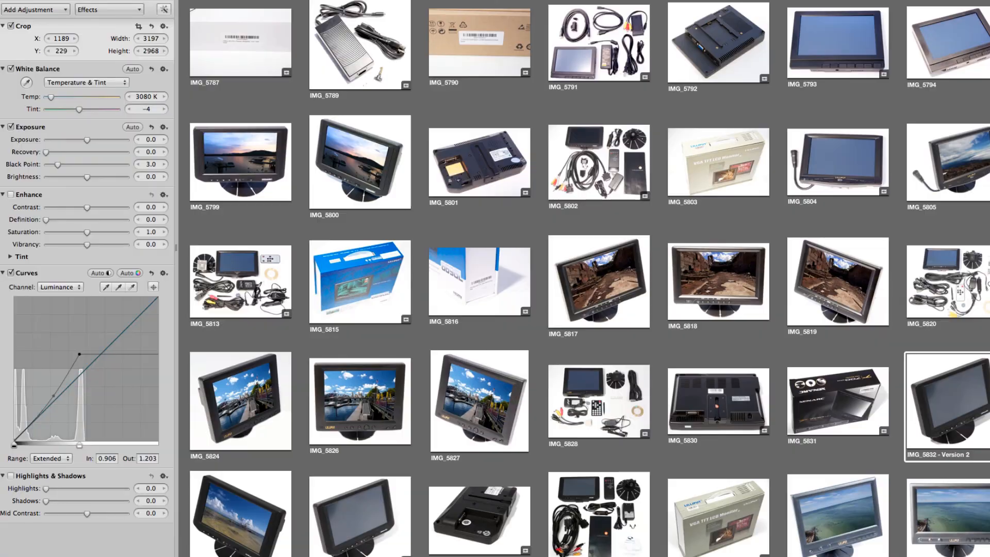
pyautogui.click(855, 453)
pyautogui.scroll(6, 585, 279)
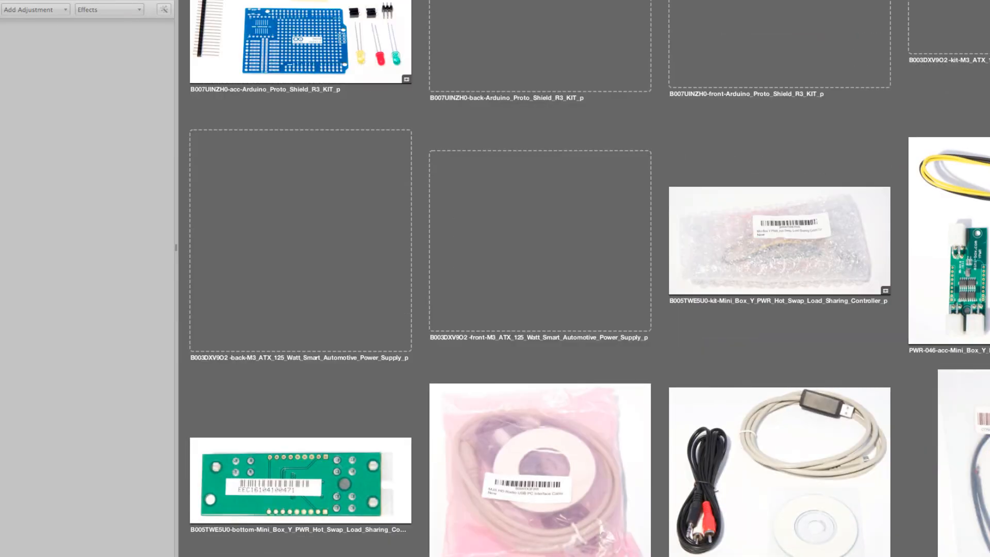
pyautogui.scroll(-10, 584, 279)
pyautogui.scroll(-15, 584, 278)
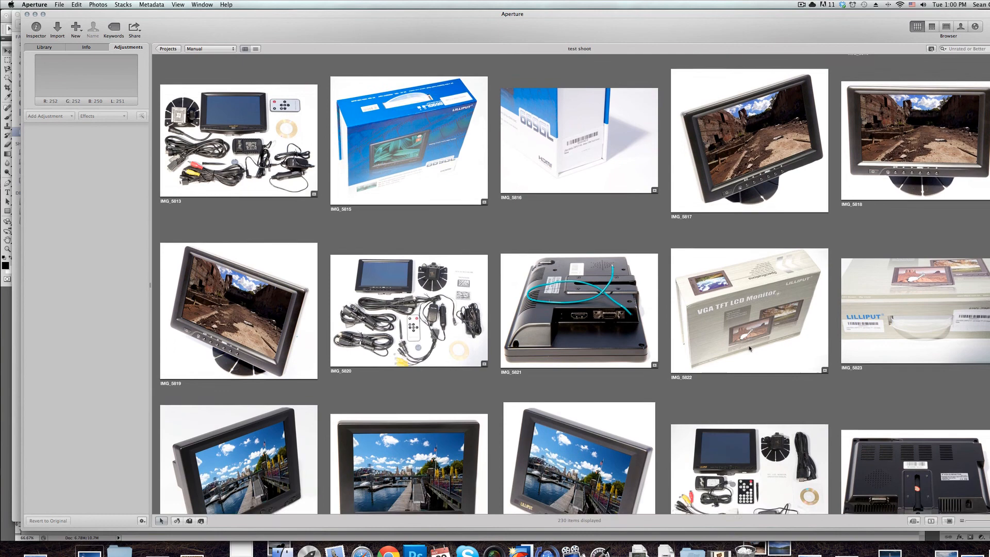
# Import "IMG_5832 - Version 2 copy.jpg" from the Pictures folder into the test shoot project, beside the earlier IMG_5832 versions
pyautogui.scroll(-10, 749, 349)
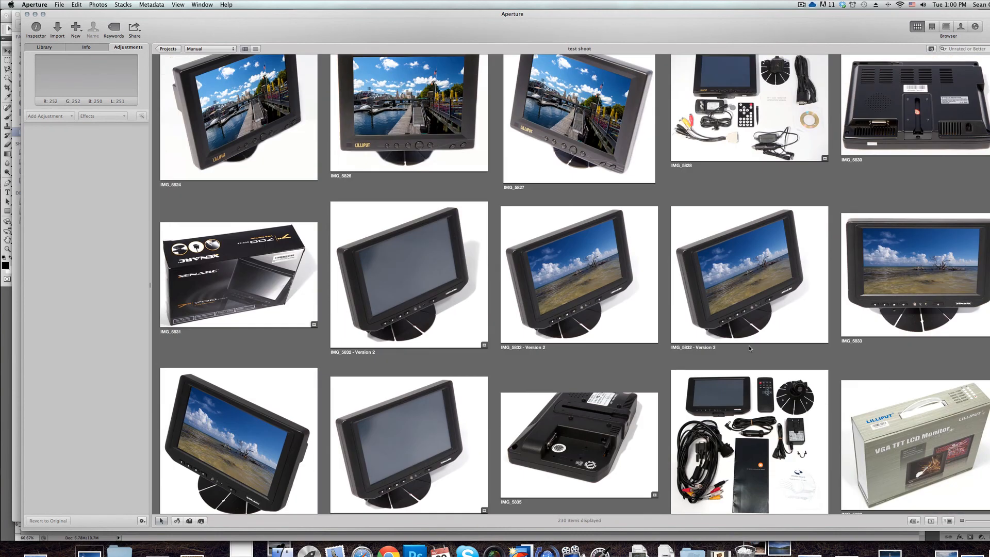
pyautogui.click(615, 327)
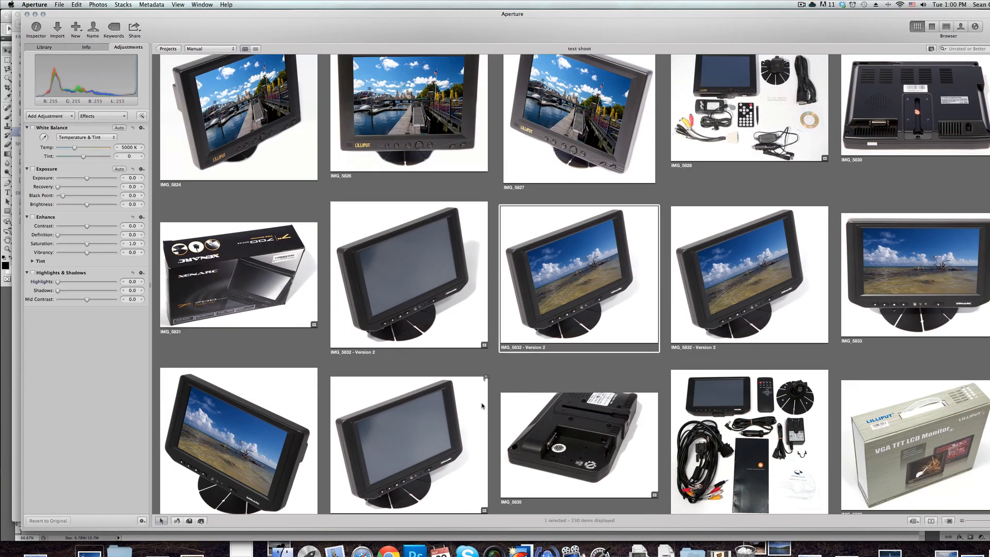
pyautogui.click(282, 550)
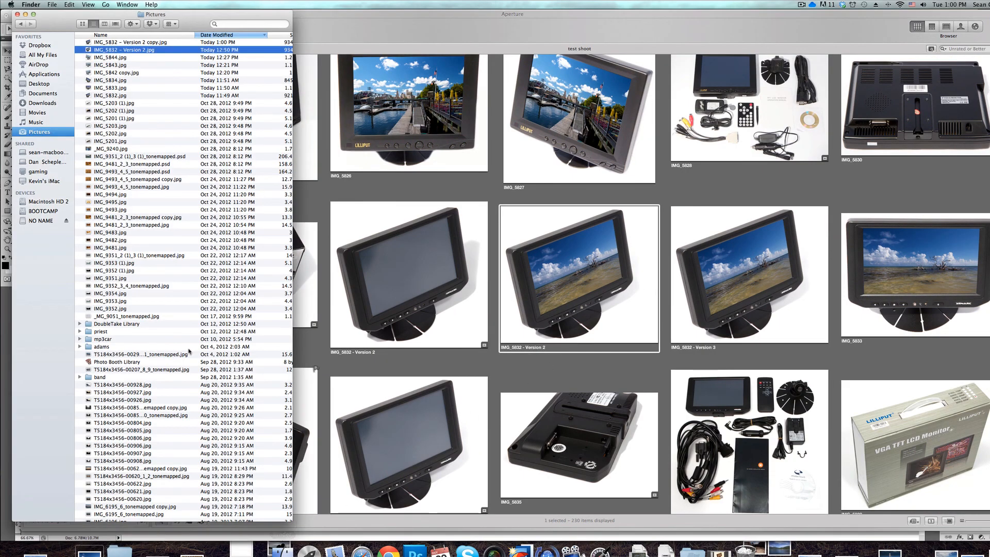
pyautogui.moveTo(122, 43); pyautogui.dragTo(473, 259)
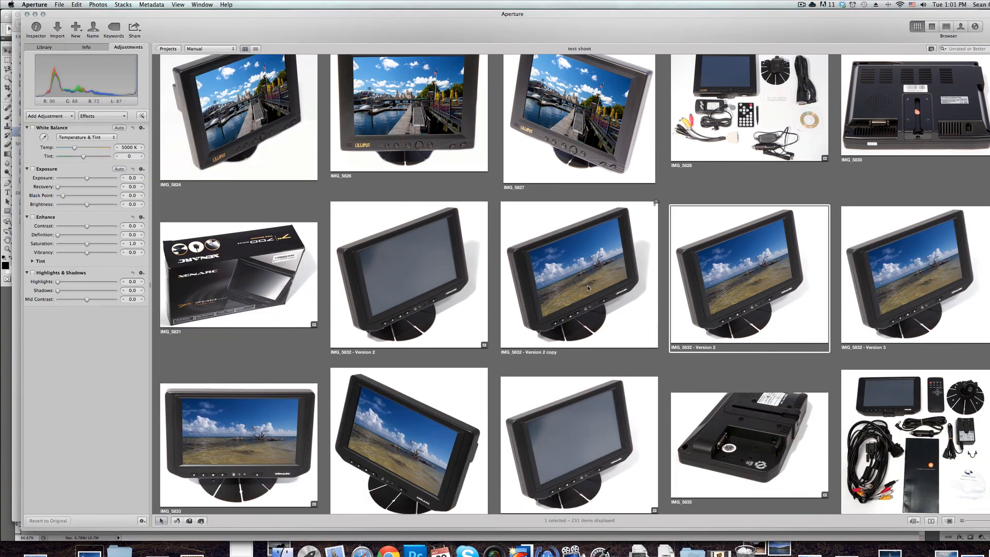
# View the imported composite enlarged and compare it with the neighbouring seascape version and the blank-screen monitor photo
pyautogui.doubleClick(586, 286)
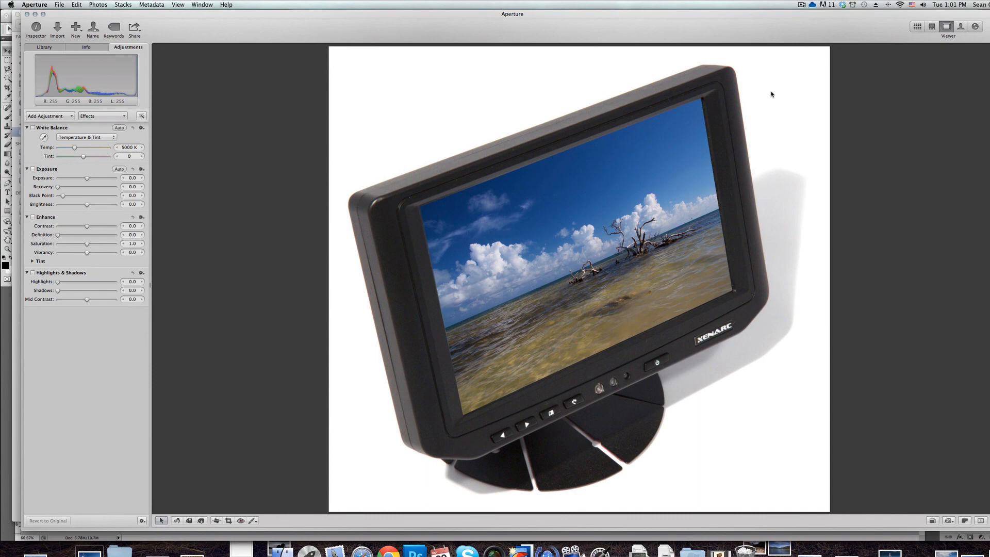
pyautogui.press('Left')
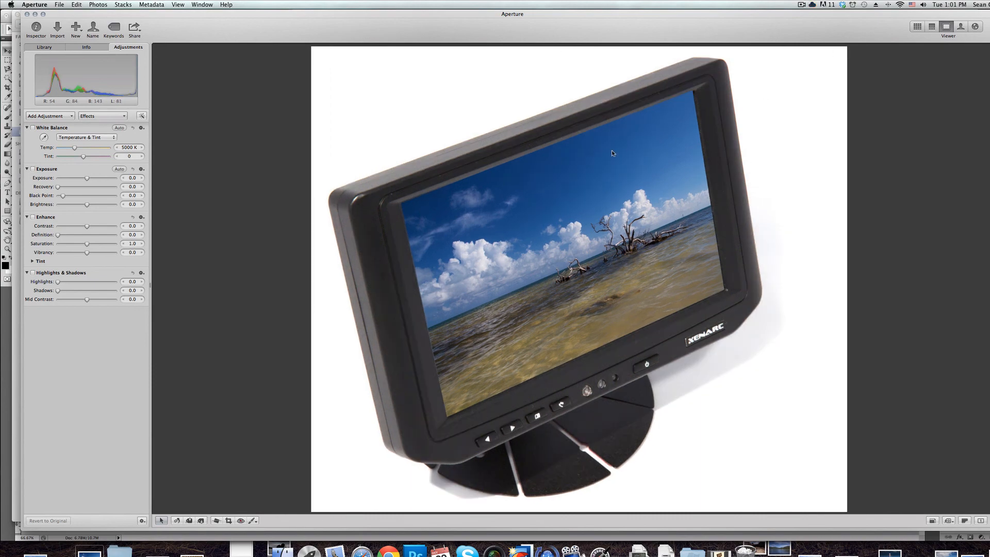
pyautogui.press('Left')
pyautogui.press('Left')
pyautogui.press('Left')
pyautogui.press('Left')
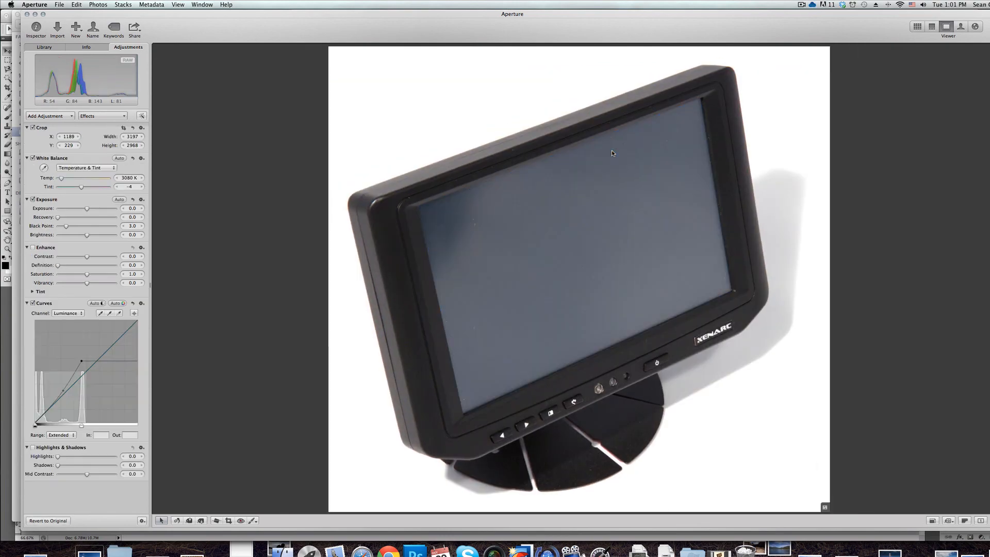
pyautogui.rightClick(407, 169)
pyautogui.click(287, 274)
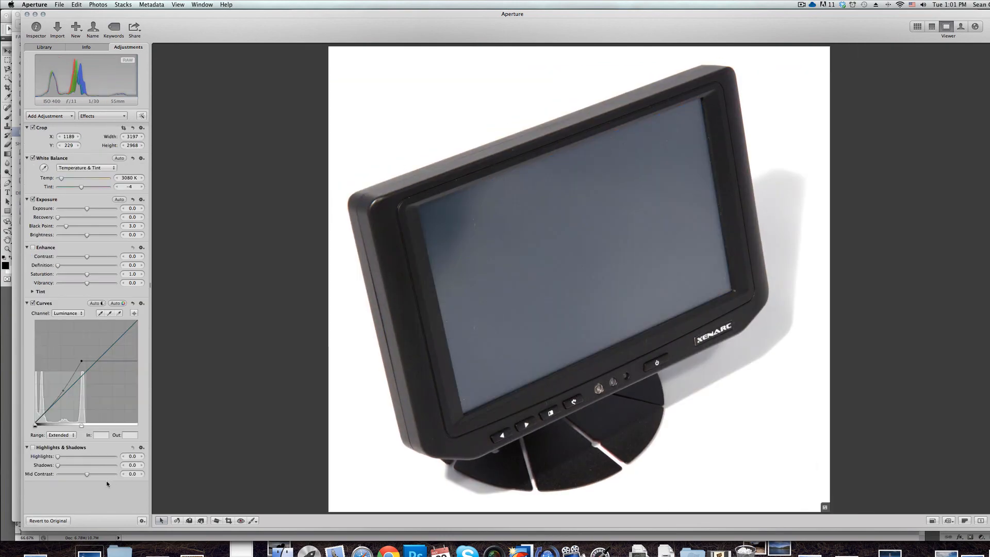
pyautogui.click(60, 516)
pyautogui.press('Right')
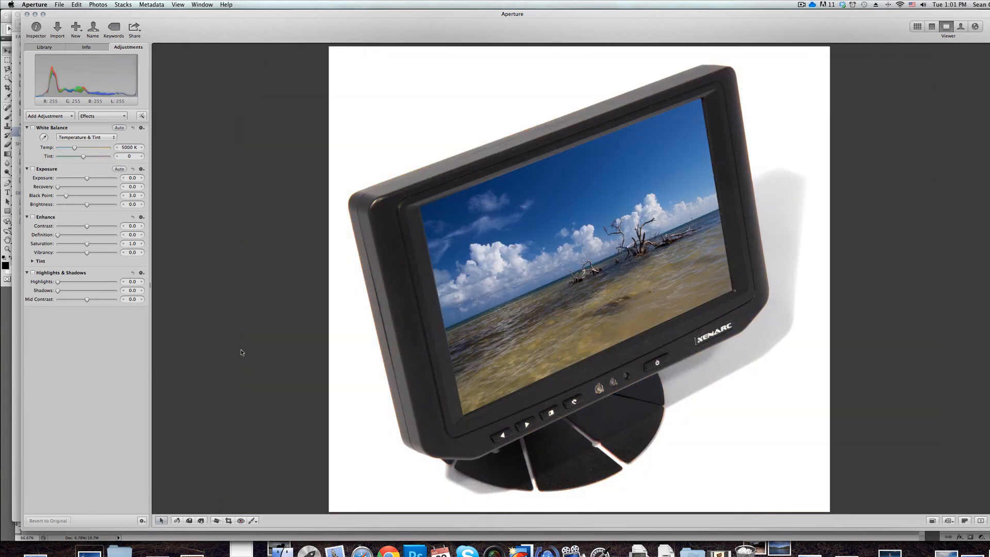